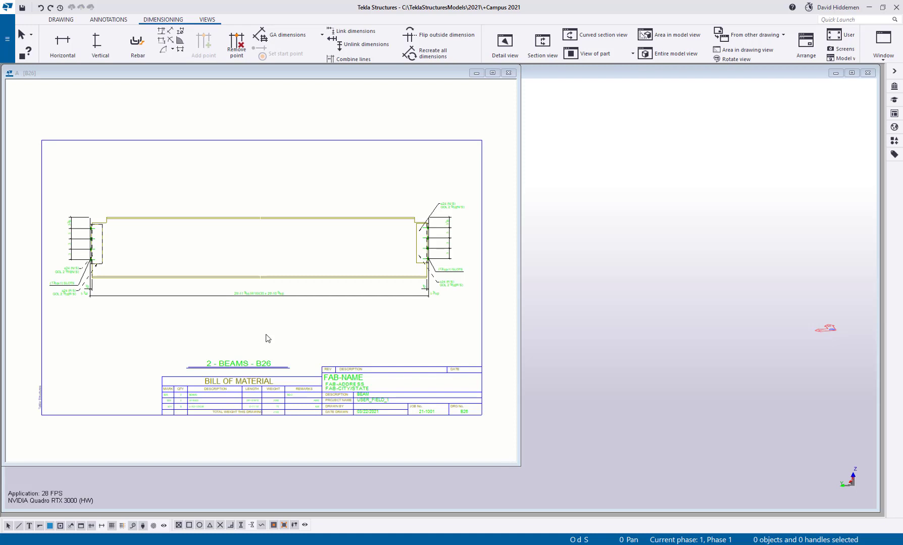
Add a horizontal dimension above the beam's left end, from the clip angle's outer face to the top cope's inner corner.
{"action": "scroll", "coordinate": [173, 270], "scroll_direction": "up", "scroll_amount": 3}
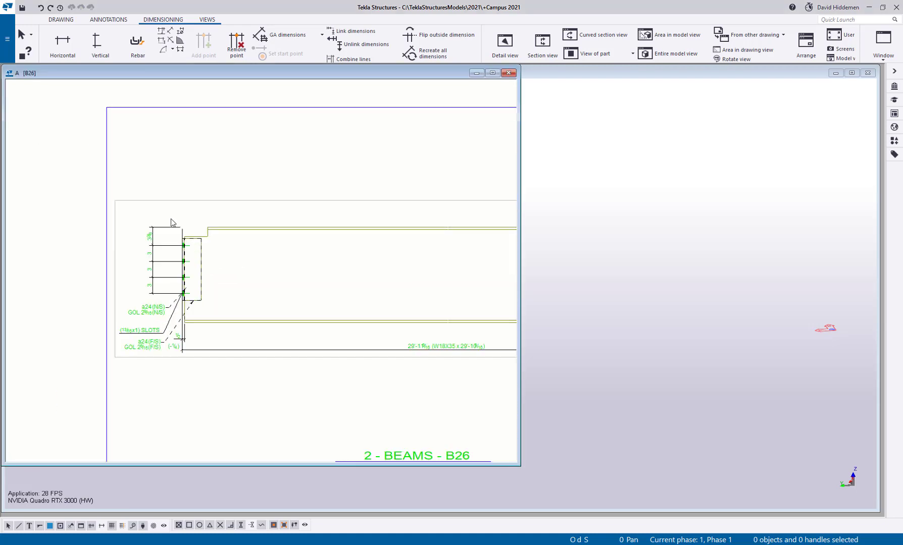
{"action": "scroll", "coordinate": [174, 224], "scroll_direction": "up", "scroll_amount": 3}
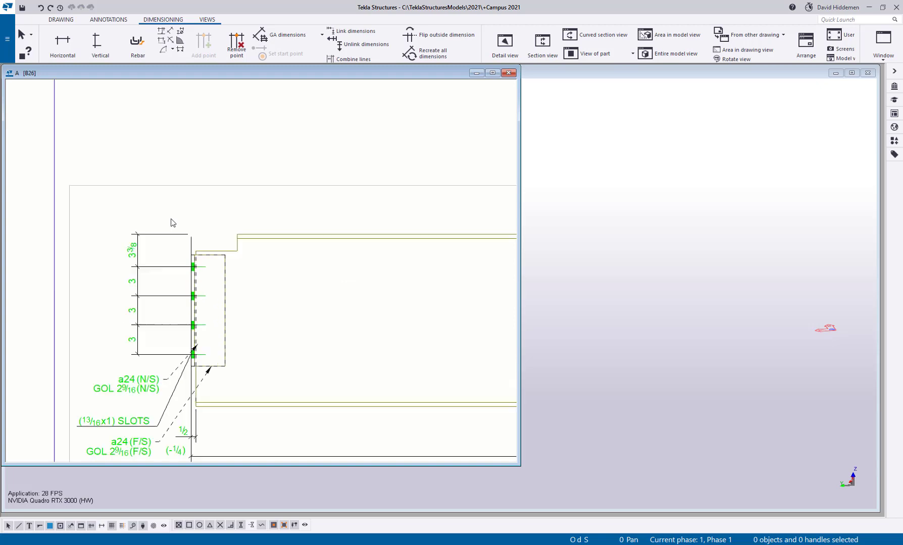
{"action": "left_click", "coordinate": [63, 43]}
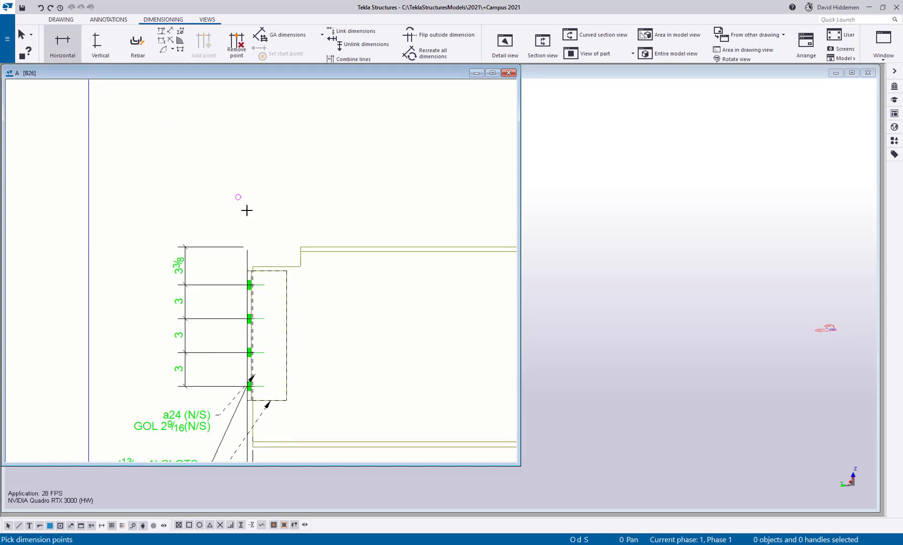
{"action": "left_click", "coordinate": [247, 270]}
{"action": "left_click", "coordinate": [301, 247]}
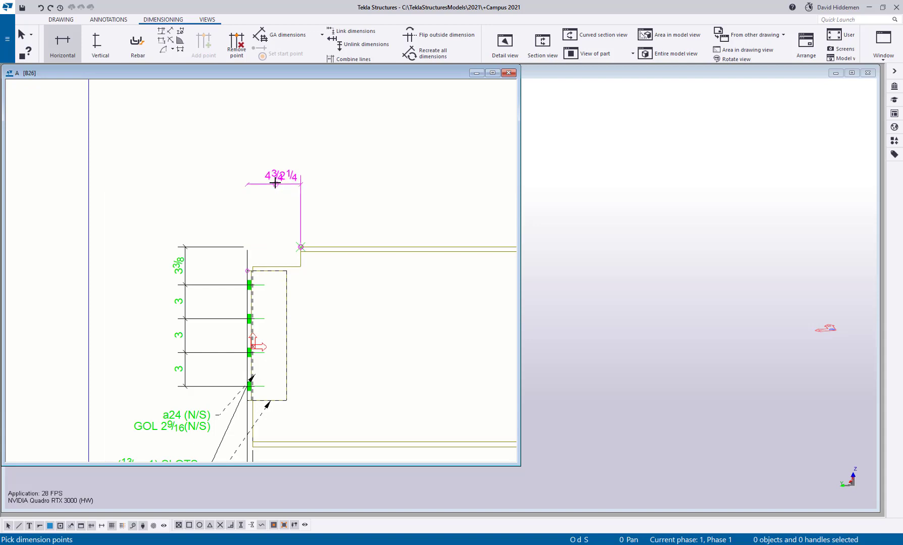
{"action": "left_click", "coordinate": [273, 190]}
Add a vertical dimension for the depth of the left top cope, placed between the bolt dimensions and the beam end.
{"action": "left_click", "coordinate": [100, 43]}
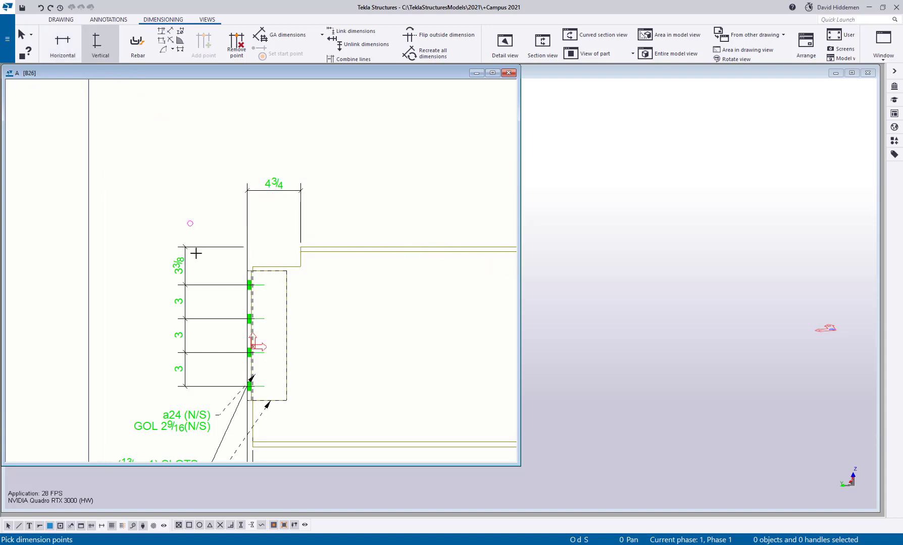
{"action": "left_click", "coordinate": [254, 267]}
{"action": "left_click", "coordinate": [301, 247]}
{"action": "left_click", "coordinate": [212, 263]}
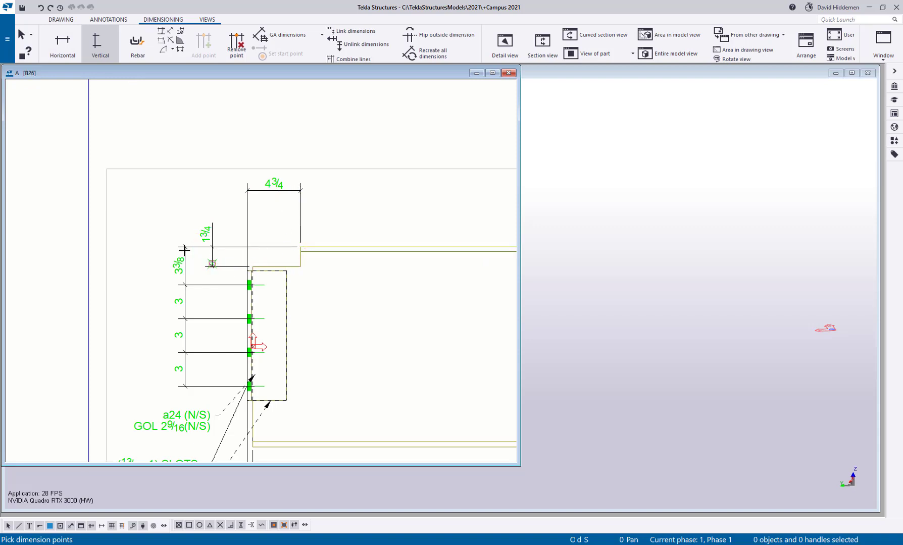
{"action": "key", "text": "Escape"}
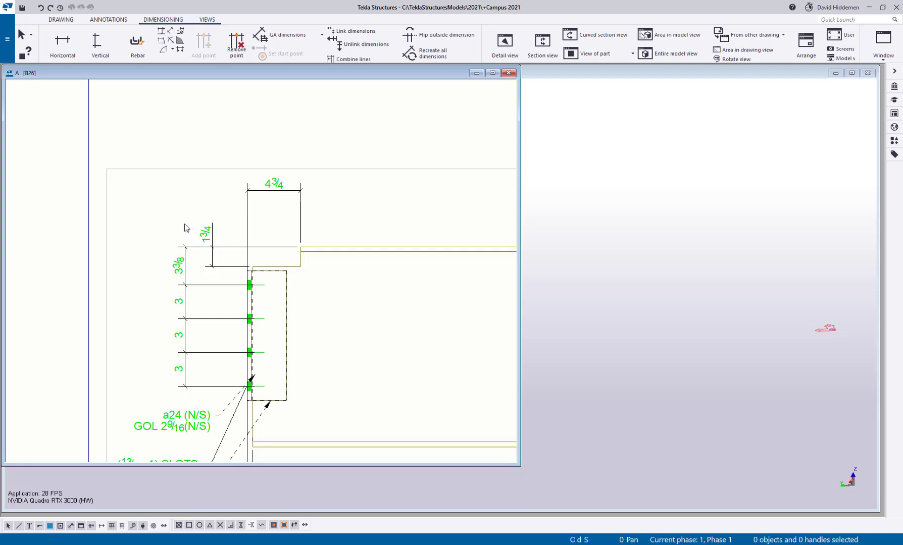
Link the vertical cope depth dimension with the horizontal cope length dimension.
{"action": "left_click", "coordinate": [209, 238]}
{"action": "left_click", "coordinate": [276, 187], "text": "ctrl"}
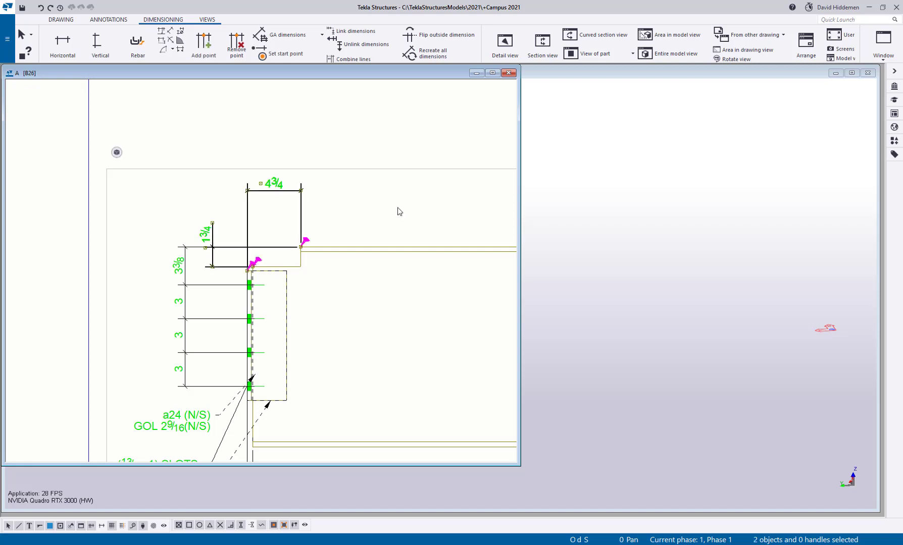
{"action": "left_click", "coordinate": [352, 33]}
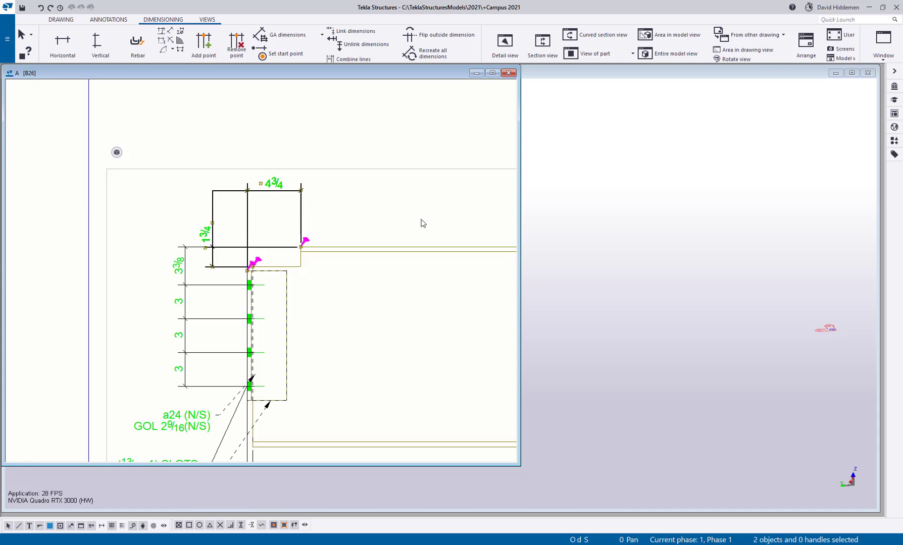
Add the text COPE as tag A to the horizontal cope dimension and close its properties.
{"action": "double_click", "coordinate": [277, 189]}
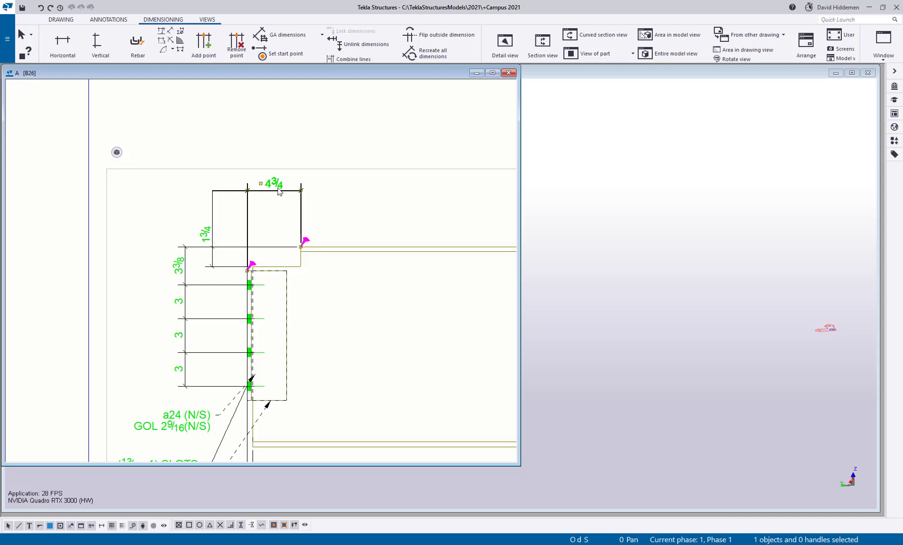
{"action": "left_click", "coordinate": [618, 146]}
{"action": "left_click", "coordinate": [580, 206]}
{"action": "type", "text": "COPE"}
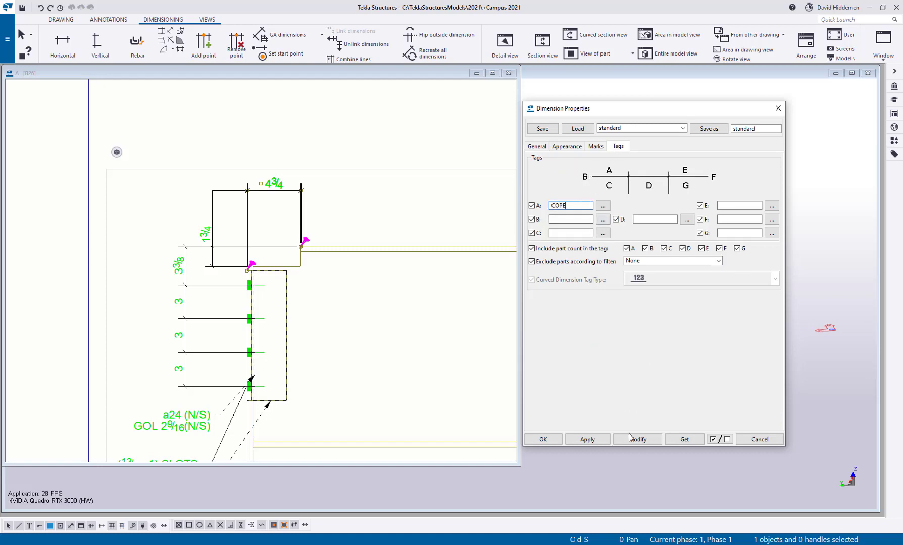
{"action": "left_click", "coordinate": [637, 439]}
{"action": "scroll", "coordinate": [222, 210], "scroll_direction": "up", "scroll_amount": 2}
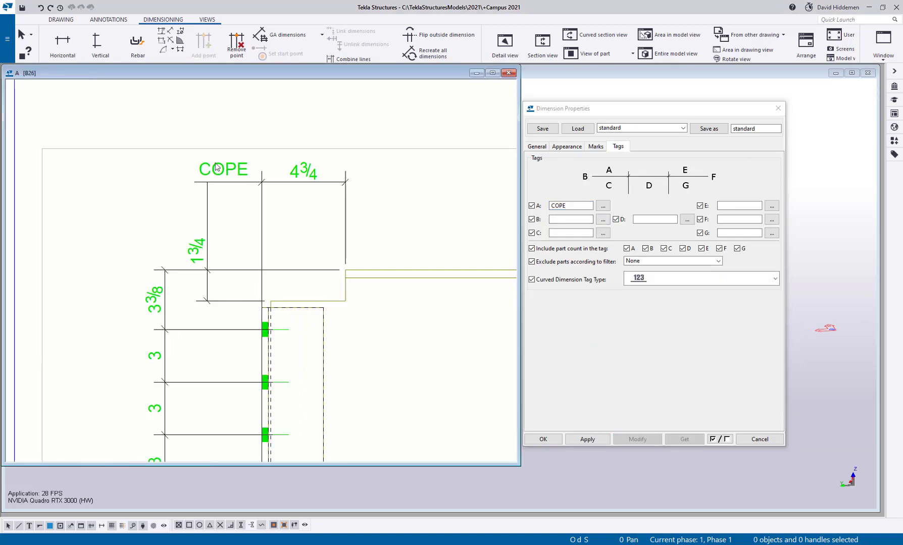
{"action": "left_click", "coordinate": [417, 222]}
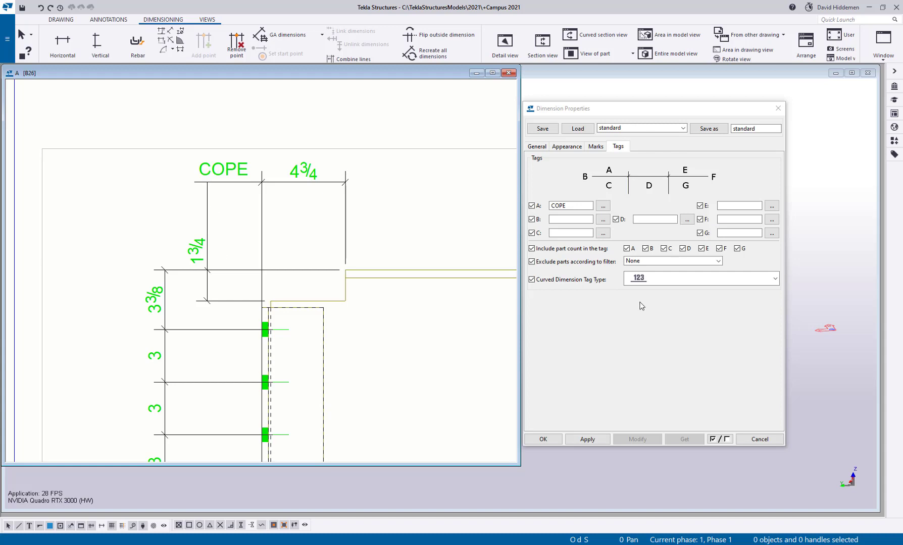
{"action": "left_click", "coordinate": [759, 438]}
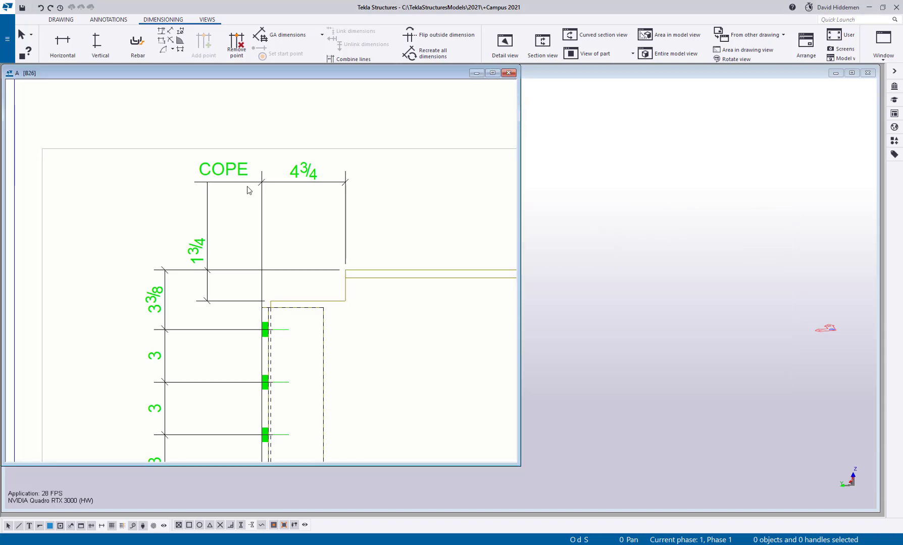
Unlink the two cope dimensions and move the vertical one slightly closer to the beam end.
{"action": "left_click", "coordinate": [237, 182]}
{"action": "left_click", "coordinate": [348, 43]}
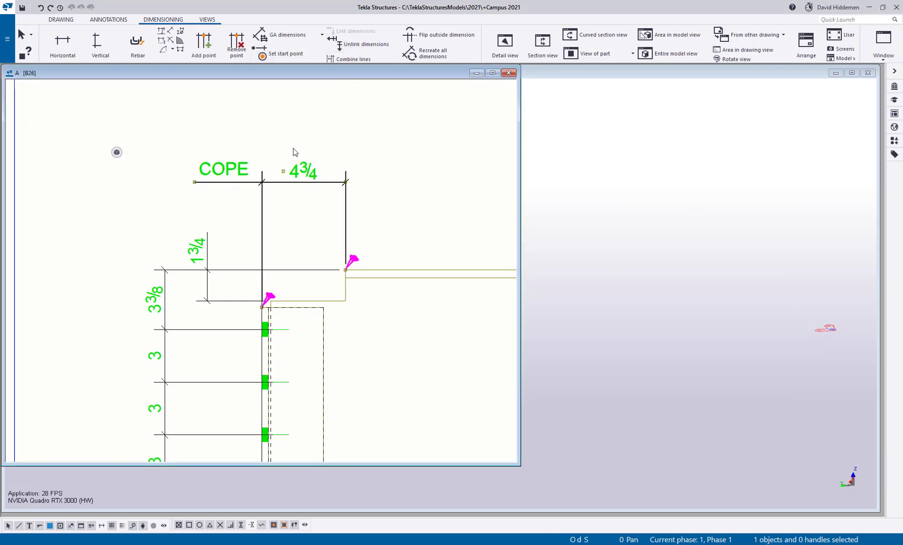
{"action": "middle_click_drag", "start_coordinate": [248, 233], "coordinate": [275, 226]}
{"action": "left_click", "coordinate": [239, 243]}
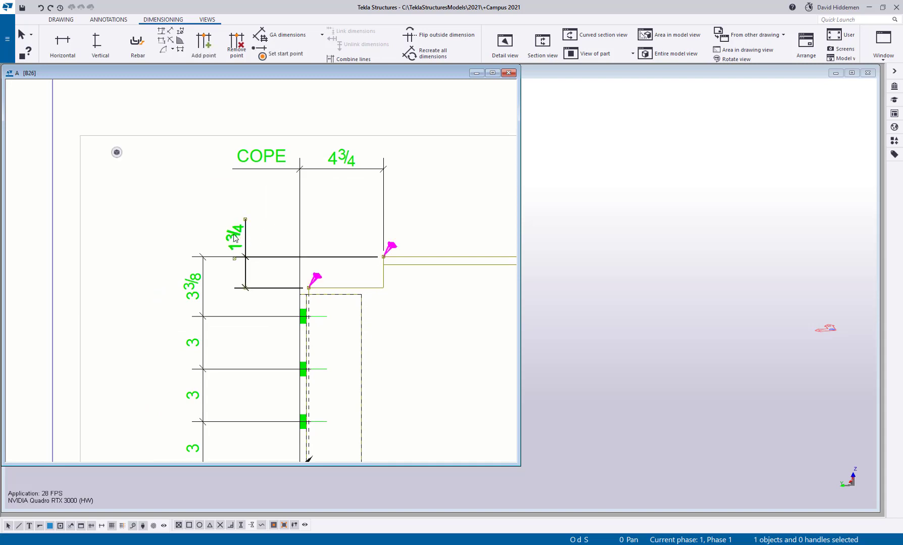
{"action": "left_click_drag", "start_coordinate": [239, 244], "coordinate": [249, 242]}
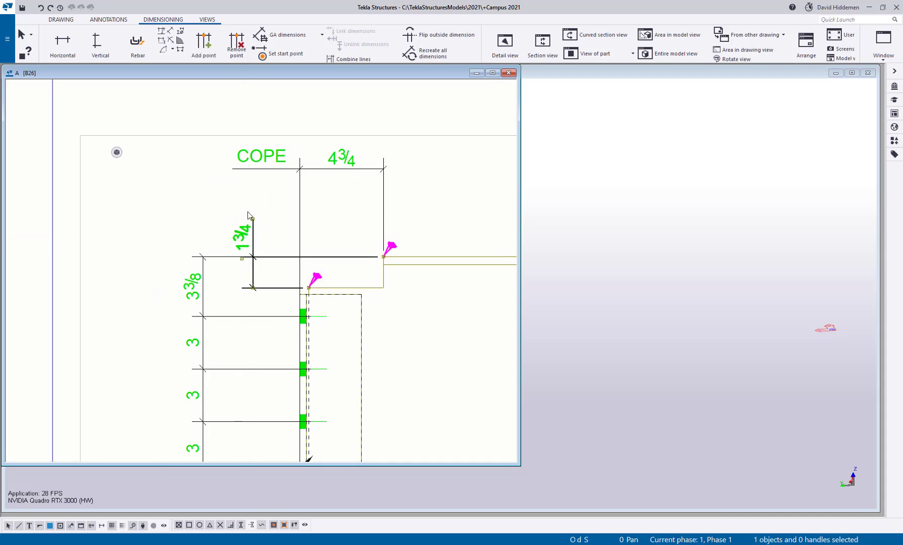
{"action": "middle_click_drag", "start_coordinate": [263, 249], "coordinate": [276, 261]}
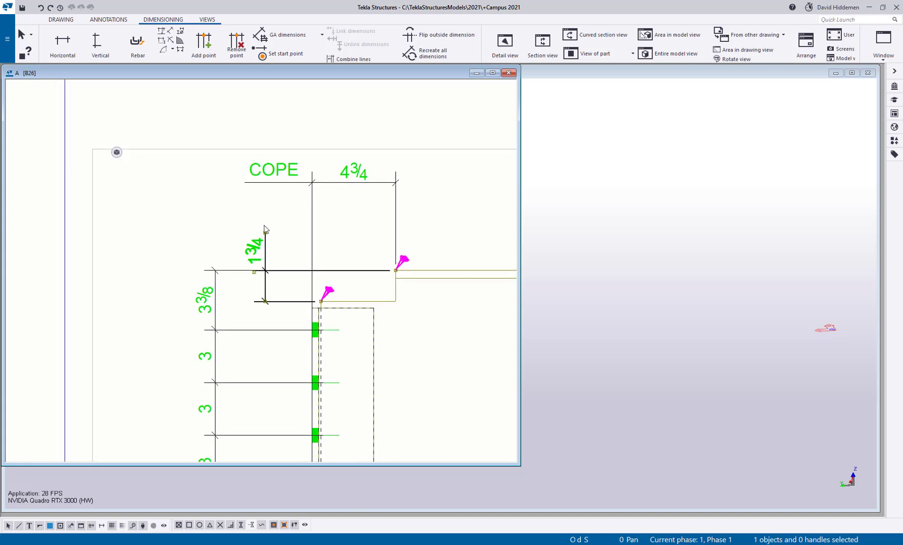
Add a horizontal dimension above the COPE dimension, from the clip angle's outer corner to the beam's end corner.
{"action": "left_click", "coordinate": [63, 45]}
{"action": "left_click", "coordinate": [311, 307]}
{"action": "left_click", "coordinate": [320, 301]}
{"action": "middle_click", "coordinate": [321, 301]}
{"action": "middle_click_drag", "start_coordinate": [339, 238], "coordinate": [334, 294]}
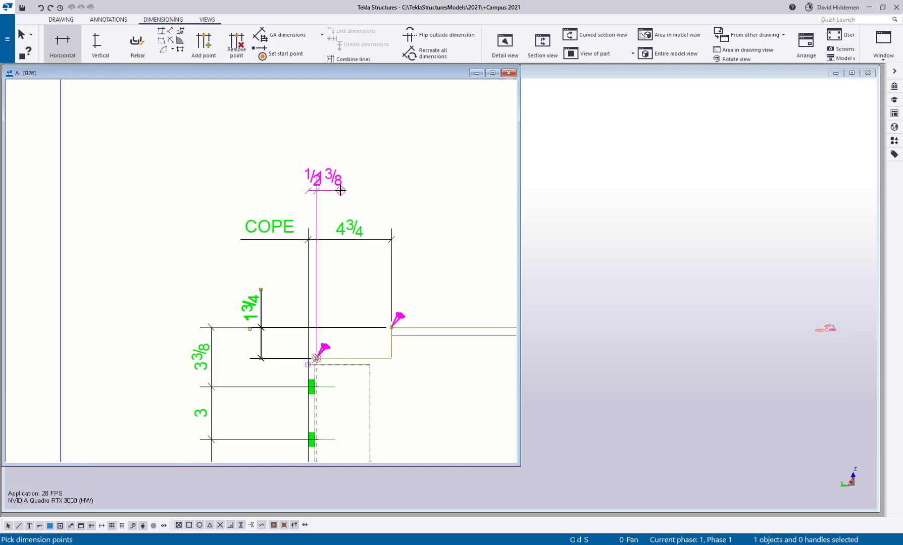
{"action": "left_click", "coordinate": [336, 190]}
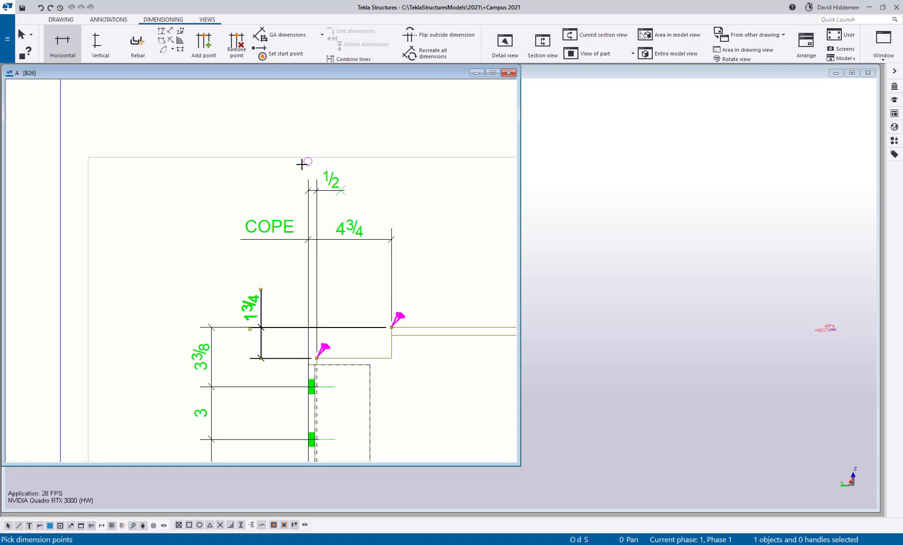
{"action": "right_click", "coordinate": [378, 178]}
{"action": "left_click", "coordinate": [404, 184]}
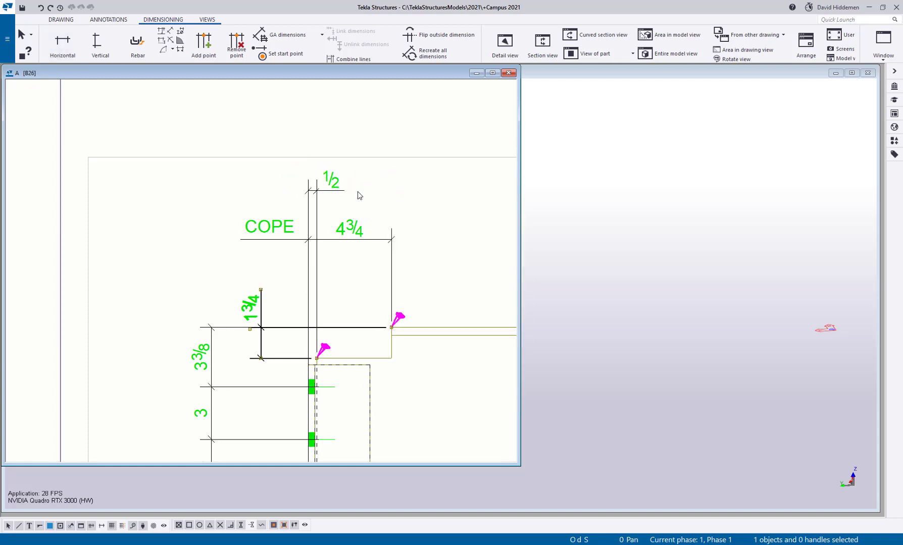
{"action": "left_click", "coordinate": [392, 191]}
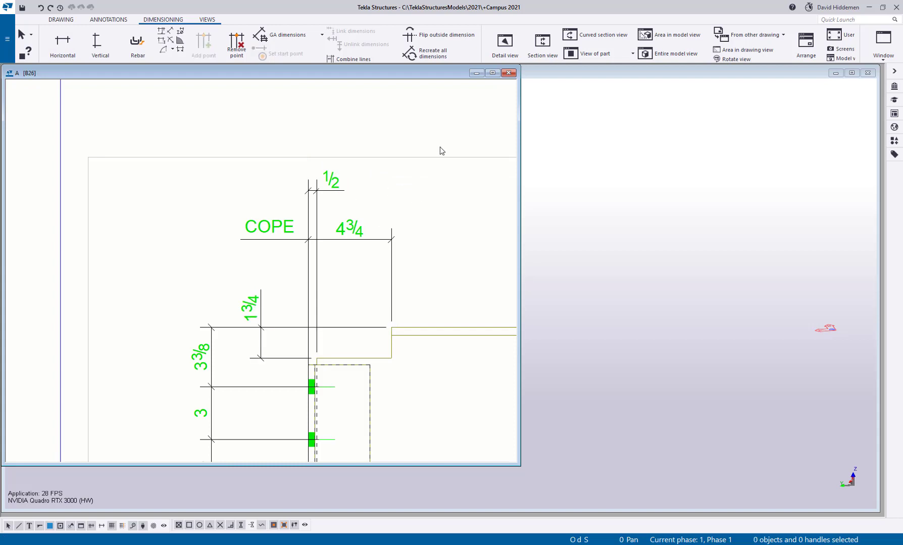
Flip the text of the clip angle setback dimension to the other side of its extension lines and delete that dimension.
{"action": "left_click", "coordinate": [439, 39]}
{"action": "left_click", "coordinate": [336, 183]}
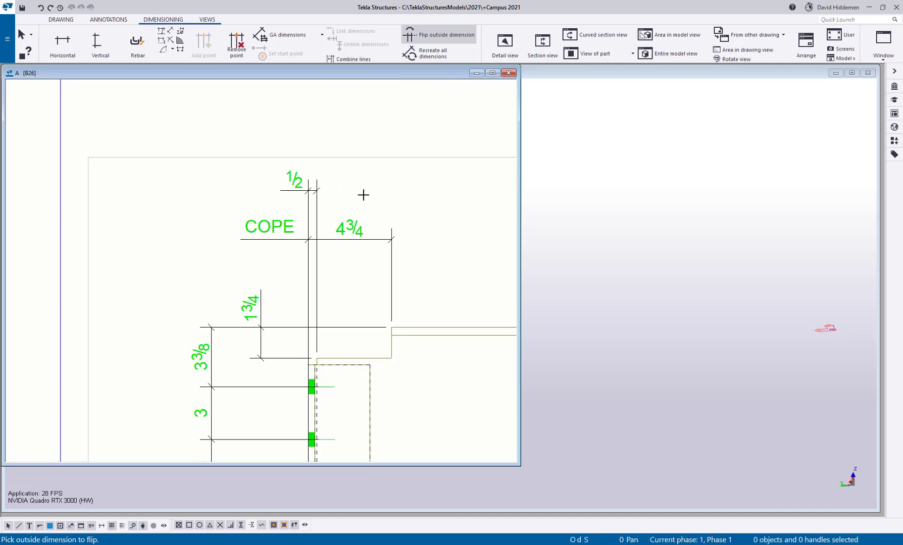
{"action": "left_click", "coordinate": [290, 181]}
{"action": "left_click", "coordinate": [340, 183]}
{"action": "right_click", "coordinate": [397, 194]}
{"action": "left_click", "coordinate": [412, 196]}
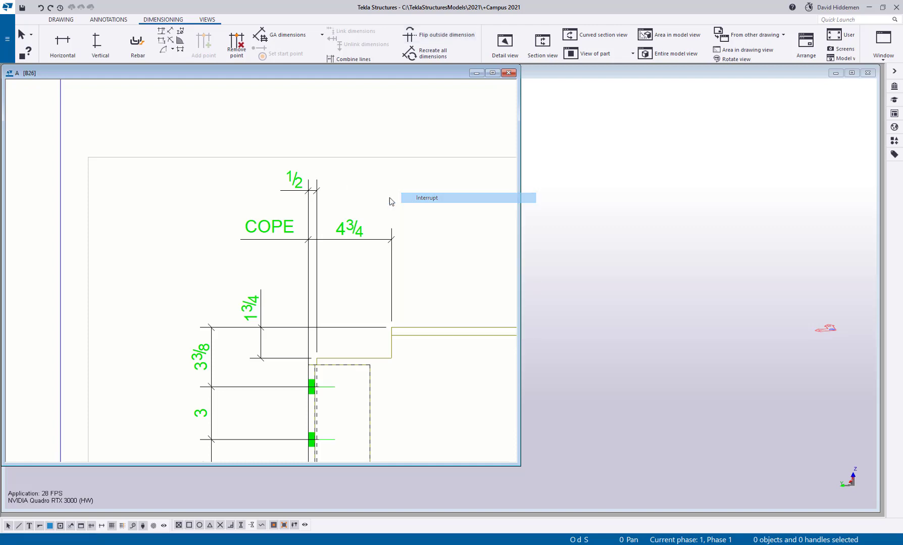
{"action": "left_click", "coordinate": [302, 190]}
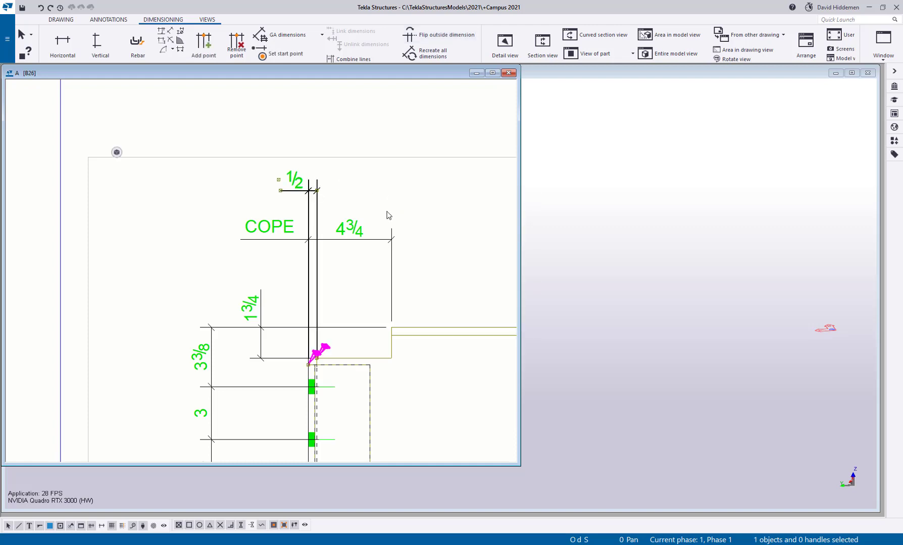
{"action": "key", "text": "Delete"}
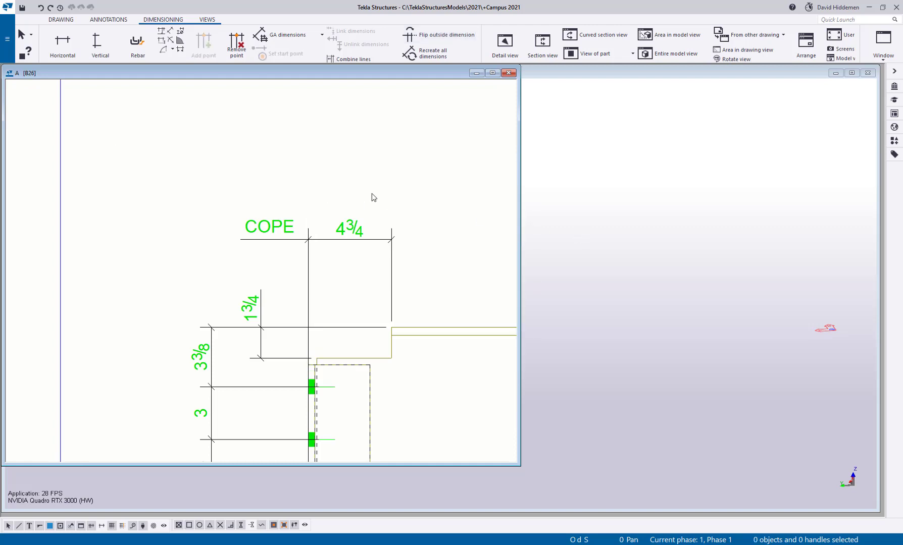
{"action": "left_click", "coordinate": [72, 44]}
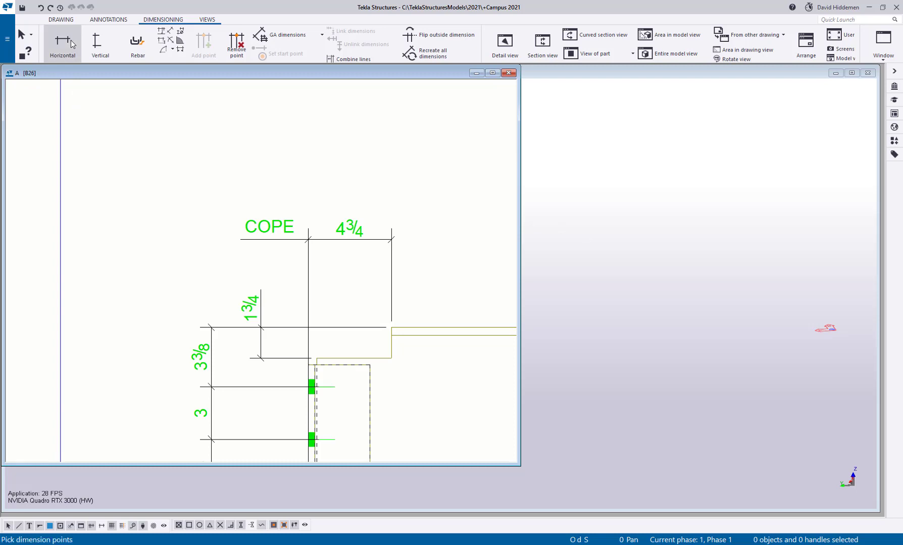
{"action": "left_click", "coordinate": [316, 358]}
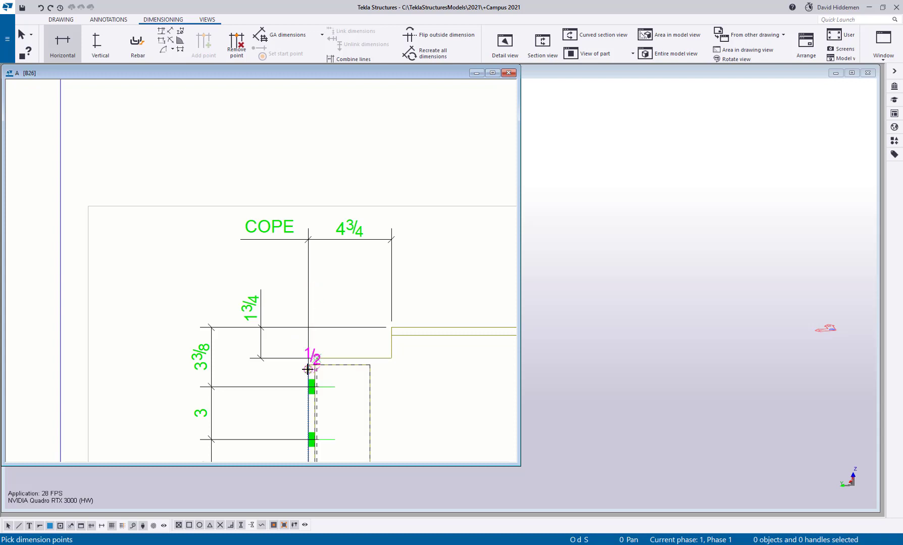
{"action": "left_click", "coordinate": [308, 364]}
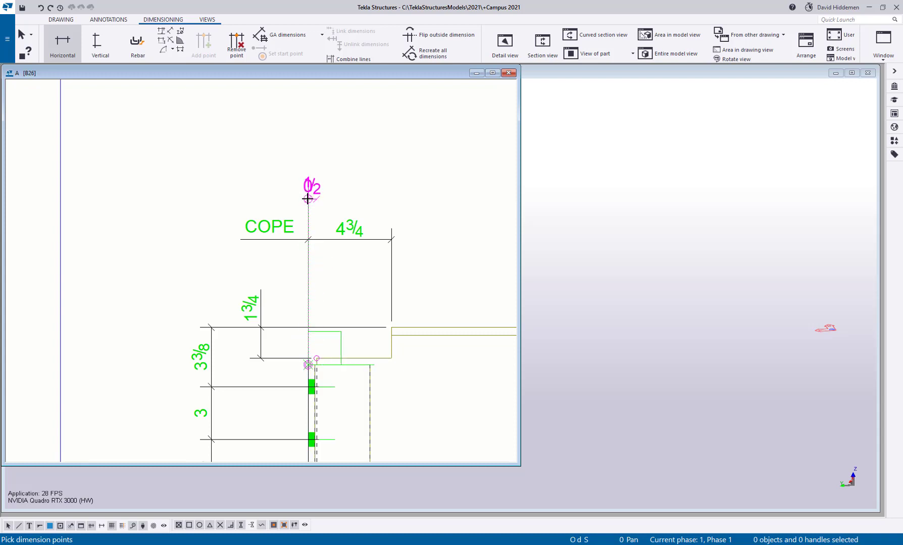
{"action": "left_click", "coordinate": [306, 199]}
{"action": "right_click", "coordinate": [190, 195]}
{"action": "left_click", "coordinate": [212, 203]}
Dimension the horizontal gap between the clip angle's outer corner and the beam's end corner, above the COPE dimension.
{"action": "left_click", "coordinate": [68, 45]}
{"action": "left_click", "coordinate": [307, 364]}
{"action": "left_click", "coordinate": [317, 359]}
{"action": "left_click", "coordinate": [302, 187]}
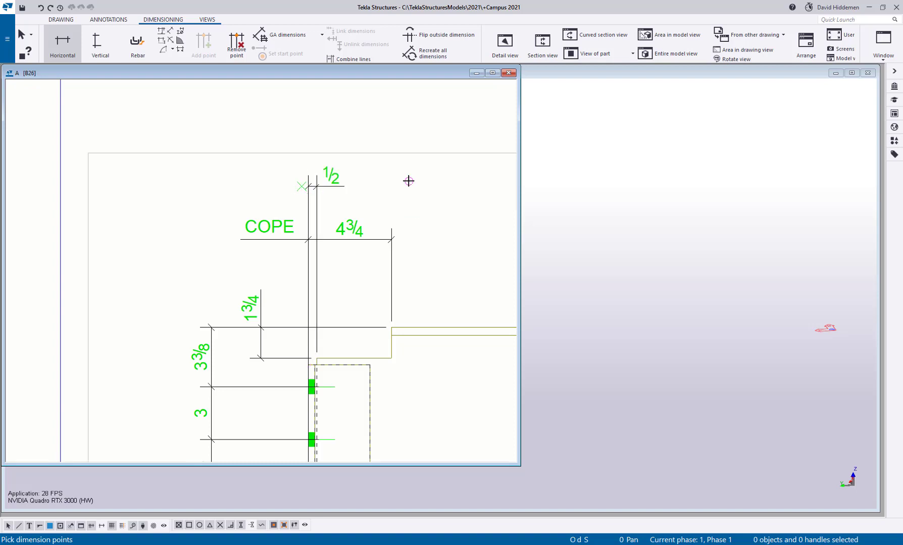
{"action": "right_click", "coordinate": [407, 182]}
{"action": "left_click", "coordinate": [419, 188]}
Flip the outside text of the 1/2 dimension to its opposite side, then remove the dimension from the view.
{"action": "left_click", "coordinate": [338, 184]}
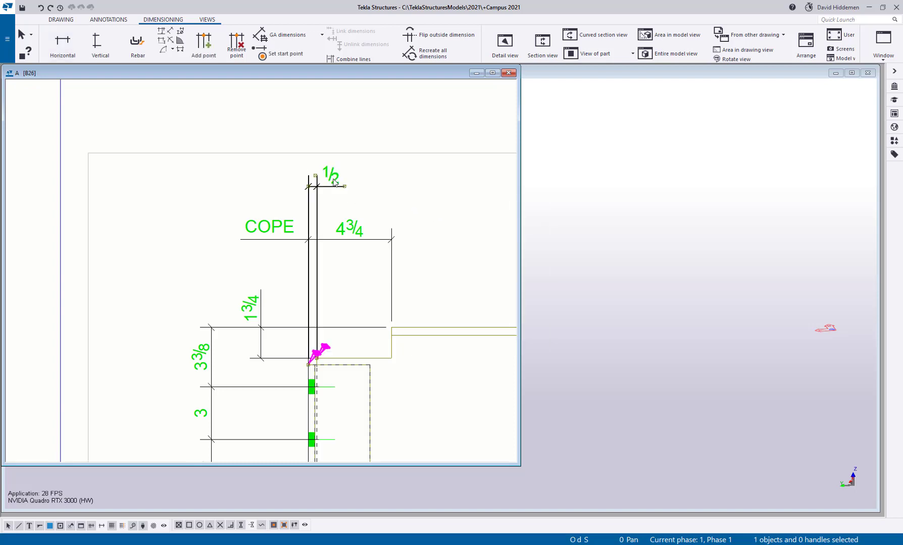
{"action": "left_click", "coordinate": [439, 35]}
{"action": "left_click", "coordinate": [330, 174]}
{"action": "left_click", "coordinate": [298, 177]}
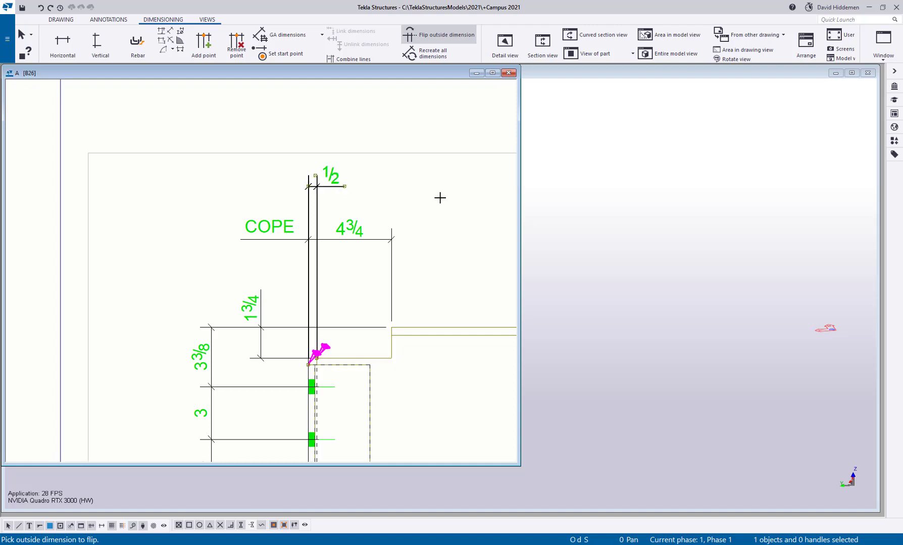
{"action": "left_click", "coordinate": [332, 175]}
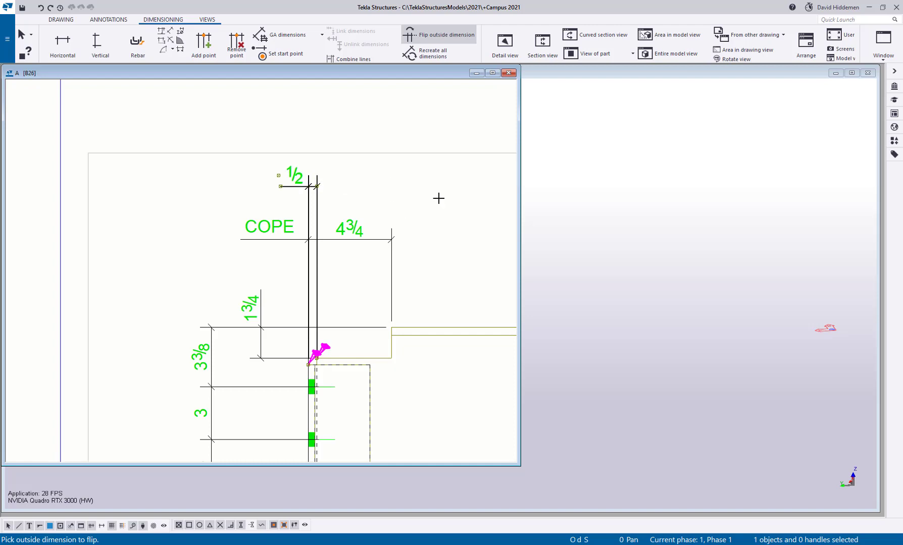
{"action": "right_click", "coordinate": [438, 198]}
{"action": "left_click", "coordinate": [454, 205]}
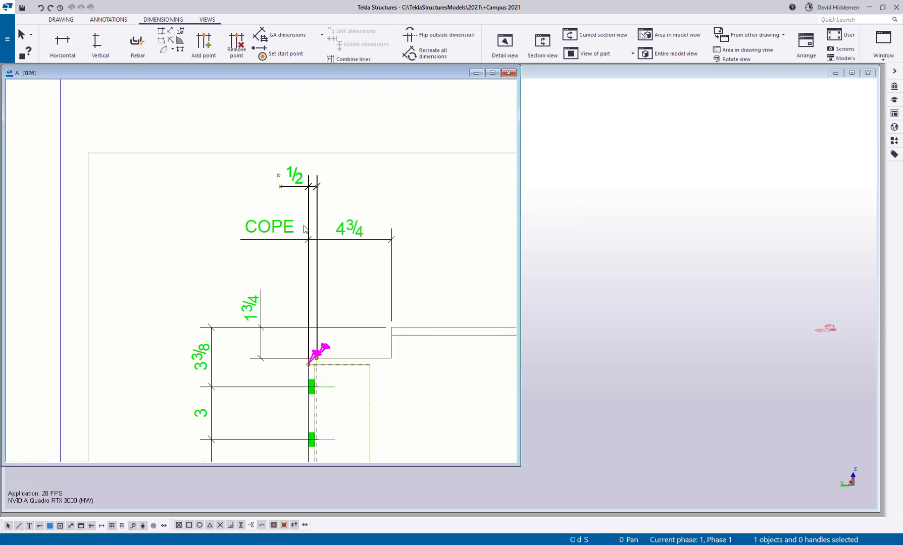
{"action": "key", "text": "Delete"}
Link the vertical cope depth dimension to the horizontal COPE dimension so their dimension lines meet.
{"action": "left_click", "coordinate": [258, 309]}
{"action": "left_click", "coordinate": [278, 228], "text": "ctrl"}
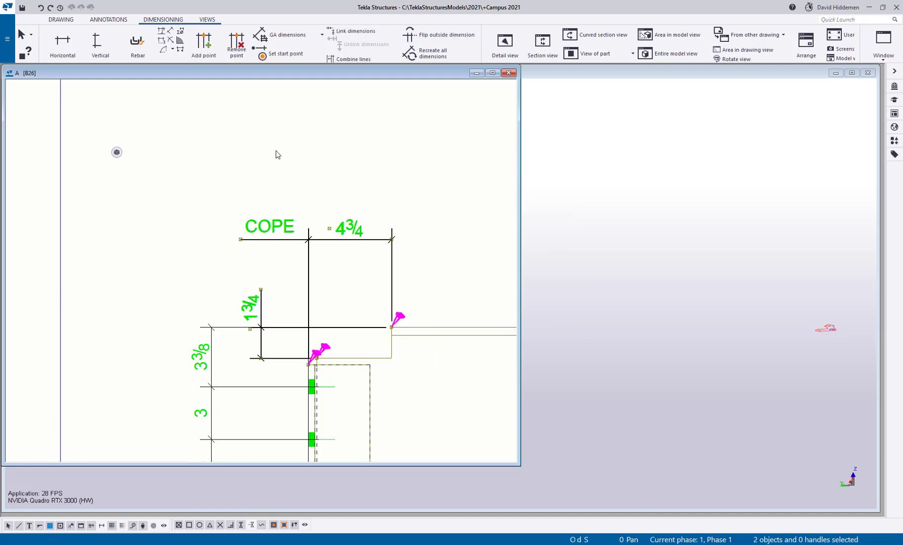
{"action": "left_click", "coordinate": [343, 32]}
{"action": "left_click", "coordinate": [312, 182]}
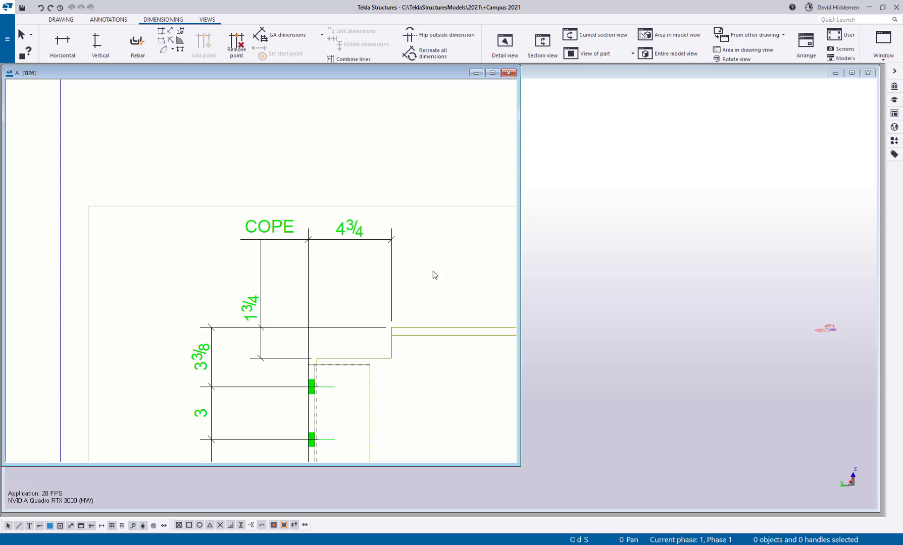
Open assembly drawing B3 from the document list, keeping the changes made to drawing B26.
{"action": "scroll", "coordinate": [435, 274], "scroll_direction": "down", "scroll_amount": 5}
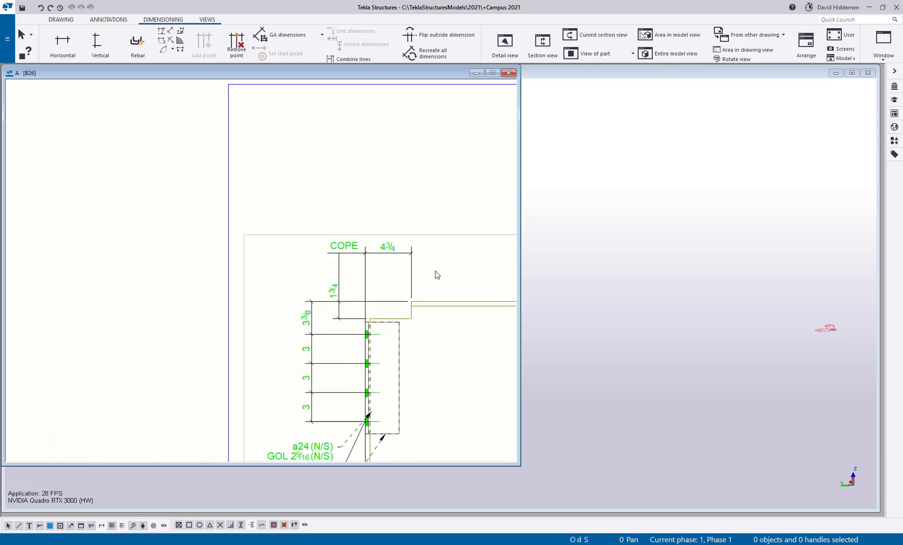
{"action": "left_click", "coordinate": [61, 19]}
{"action": "left_click", "coordinate": [63, 43]}
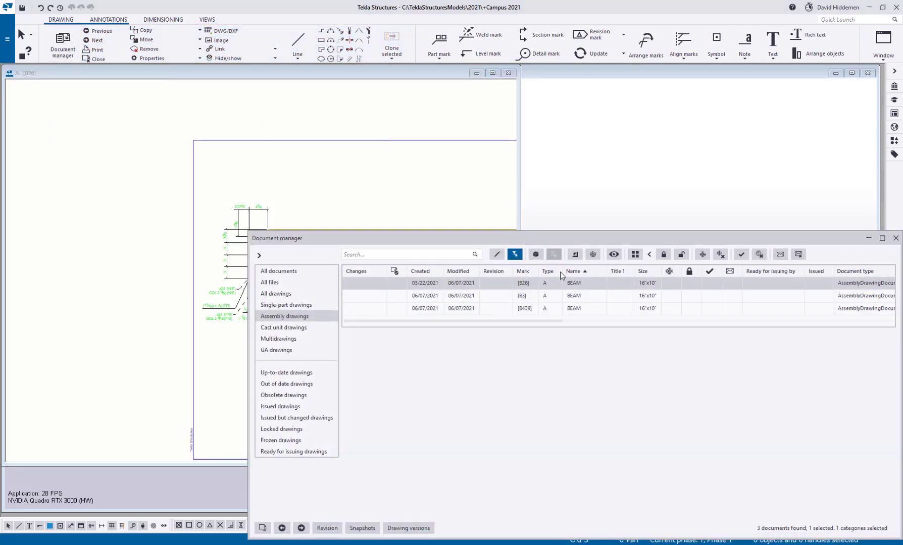
{"action": "double_click", "coordinate": [587, 299]}
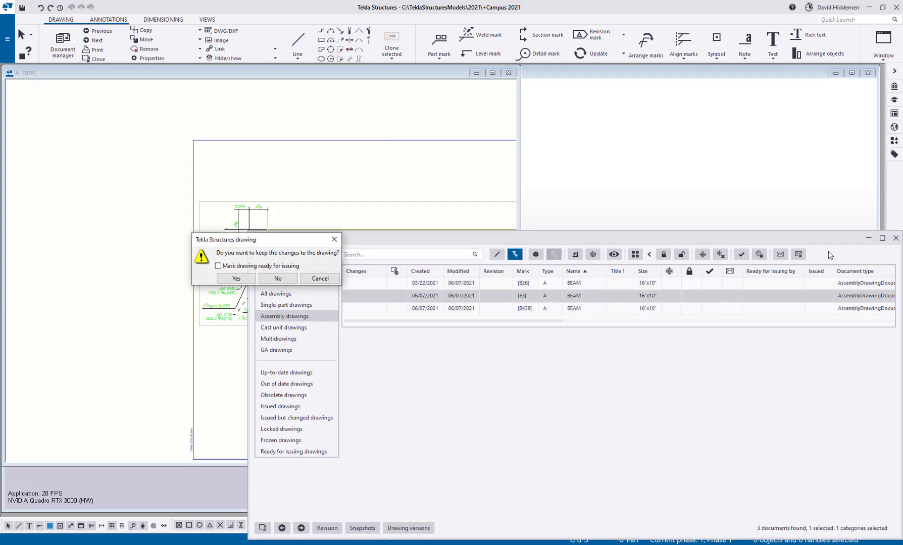
{"action": "left_click", "coordinate": [236, 278]}
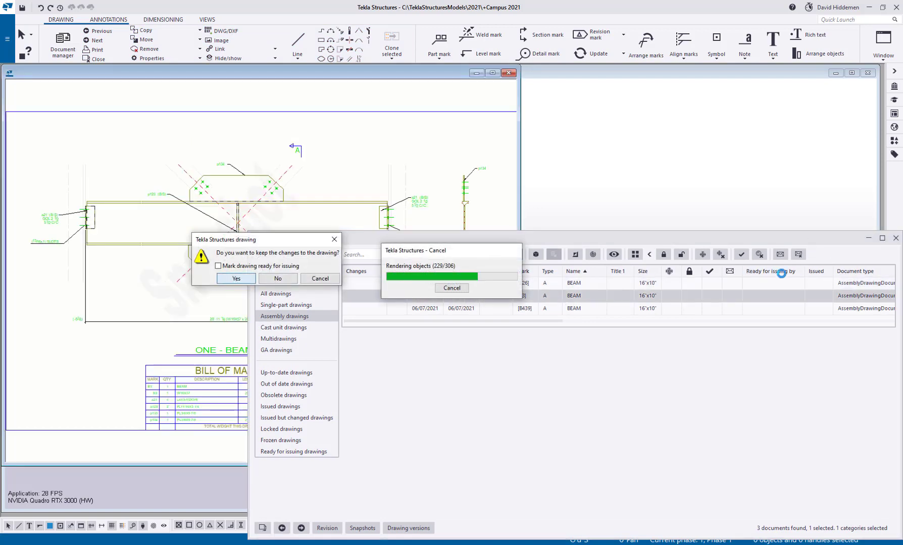
{"action": "left_click", "coordinate": [869, 238]}
Add a free dimension below the lower gusset plate through both bolt holes, the brace line's edge intersection and the sloped edge's two corners.
{"action": "scroll", "coordinate": [354, 333], "scroll_direction": "up", "scroll_amount": 5}
{"action": "scroll", "coordinate": [393, 231], "scroll_direction": "up", "scroll_amount": 2}
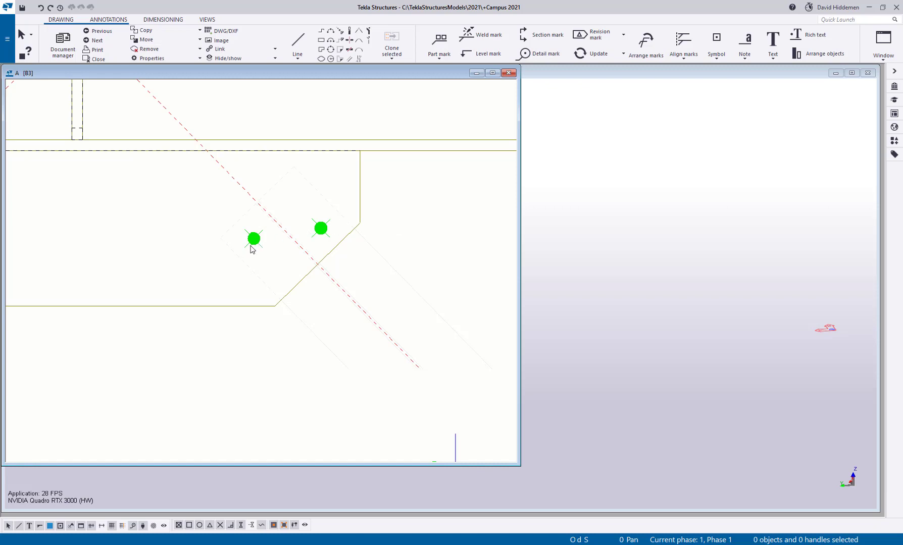
{"action": "scroll", "coordinate": [275, 222], "scroll_direction": "down", "scroll_amount": 2}
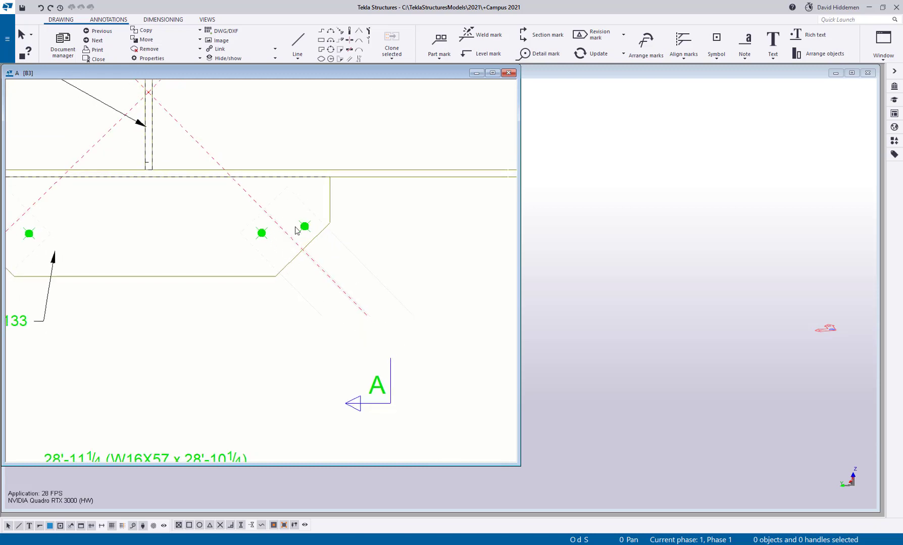
{"action": "scroll", "coordinate": [286, 240], "scroll_direction": "up", "scroll_amount": 1}
{"action": "scroll", "coordinate": [289, 241], "scroll_direction": "up", "scroll_amount": 1}
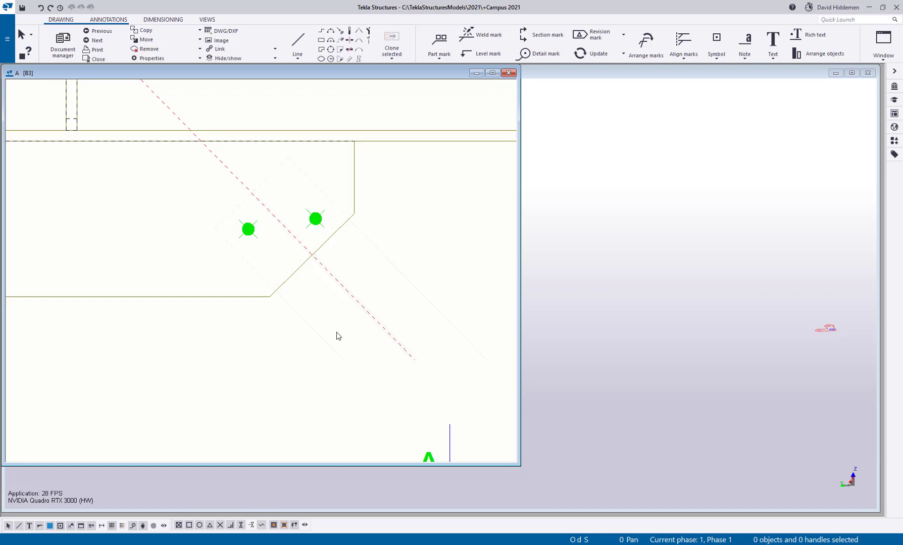
{"action": "left_click", "coordinate": [163, 19]}
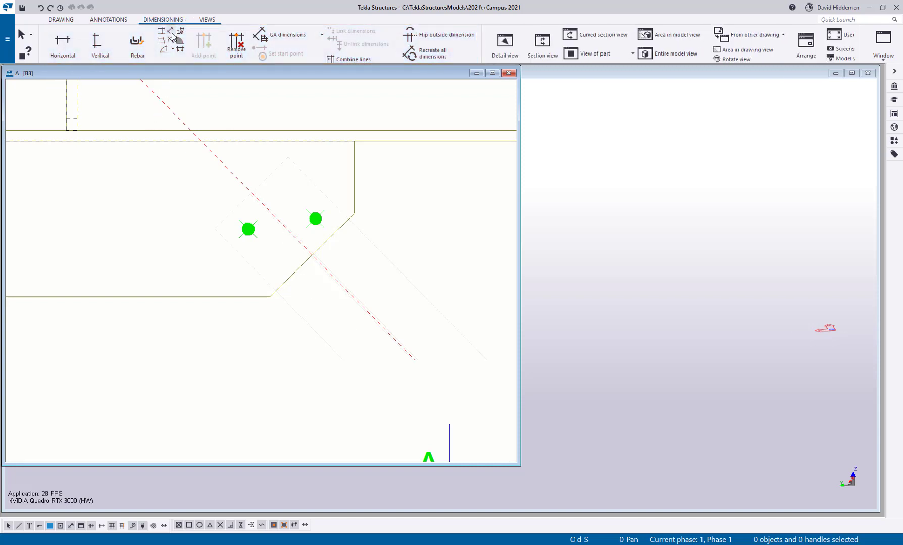
{"action": "left_click", "coordinate": [171, 32]}
{"action": "middle_click", "coordinate": [247, 228]}
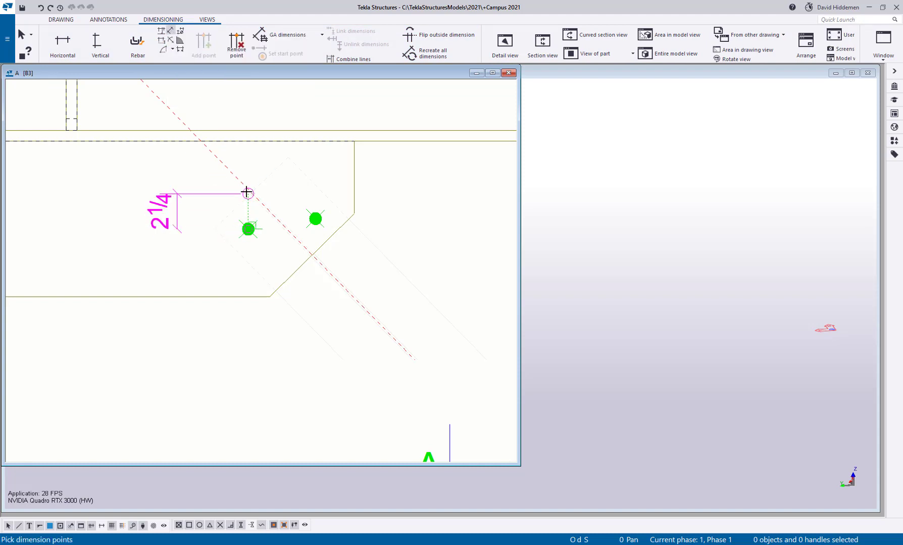
{"action": "left_click", "coordinate": [312, 255]}
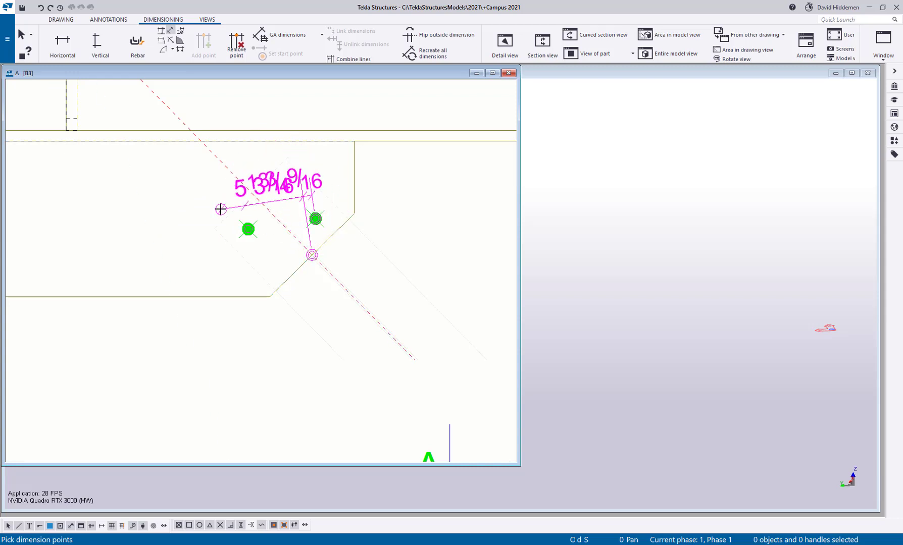
{"action": "left_click", "coordinate": [269, 296]}
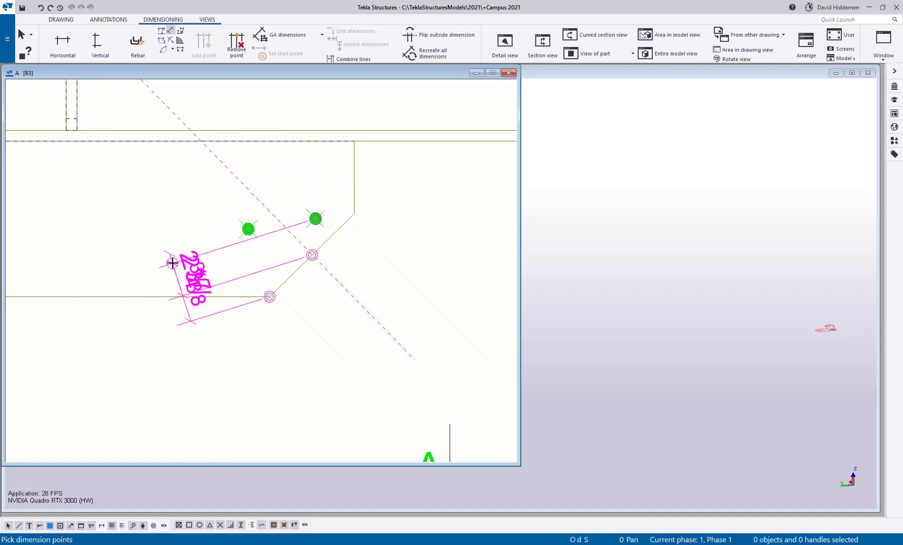
{"action": "left_click", "coordinate": [355, 213]}
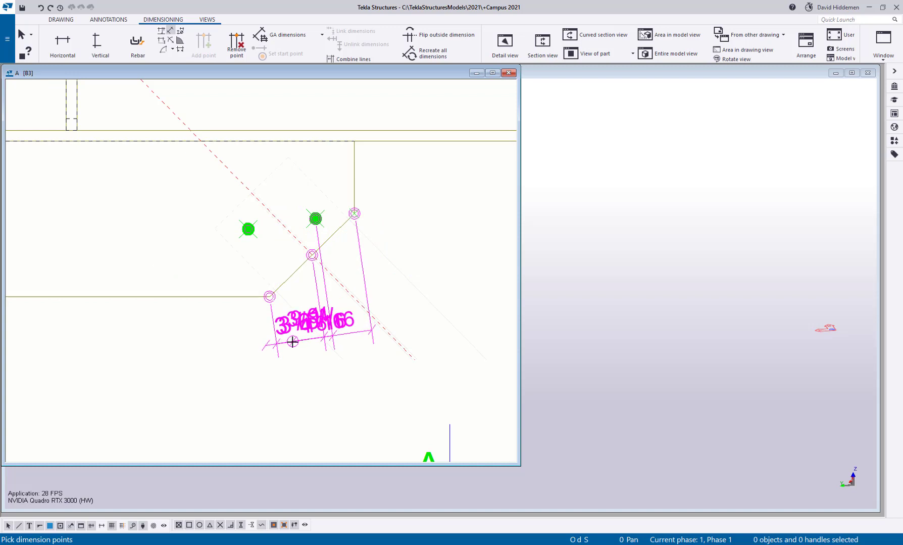
{"action": "middle_click", "coordinate": [238, 383]}
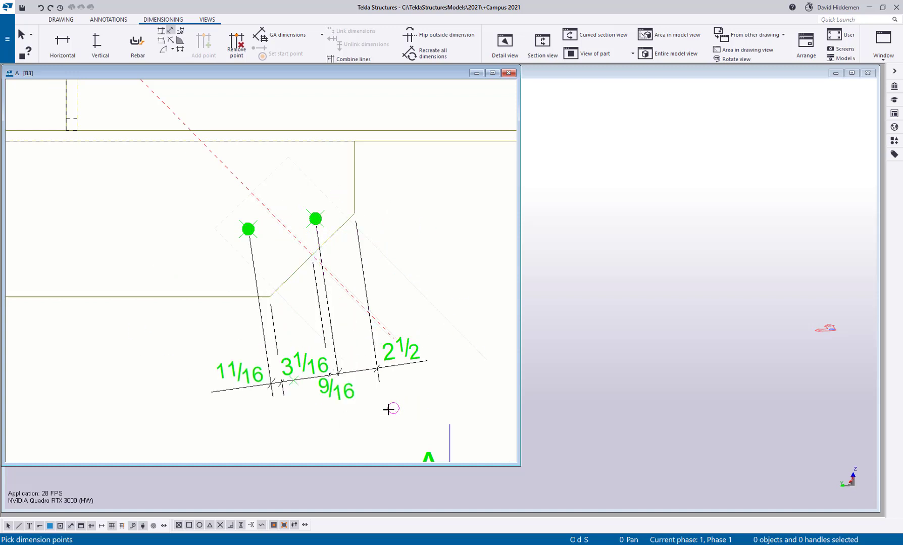
Delete the free dimension placed below the gusset plate.
{"action": "right_click", "coordinate": [467, 237]}
{"action": "left_click", "coordinate": [485, 246]}
{"action": "left_click", "coordinate": [404, 357]}
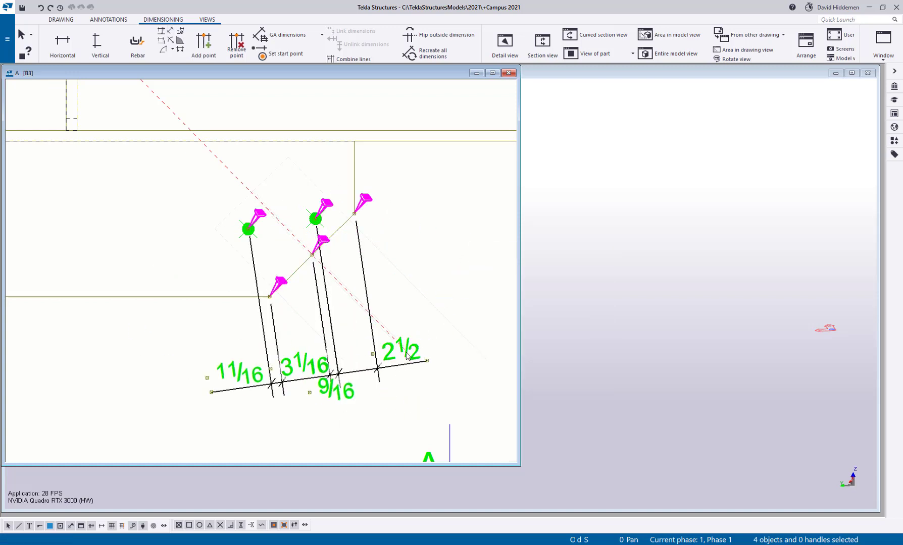
{"action": "key", "text": "Delete"}
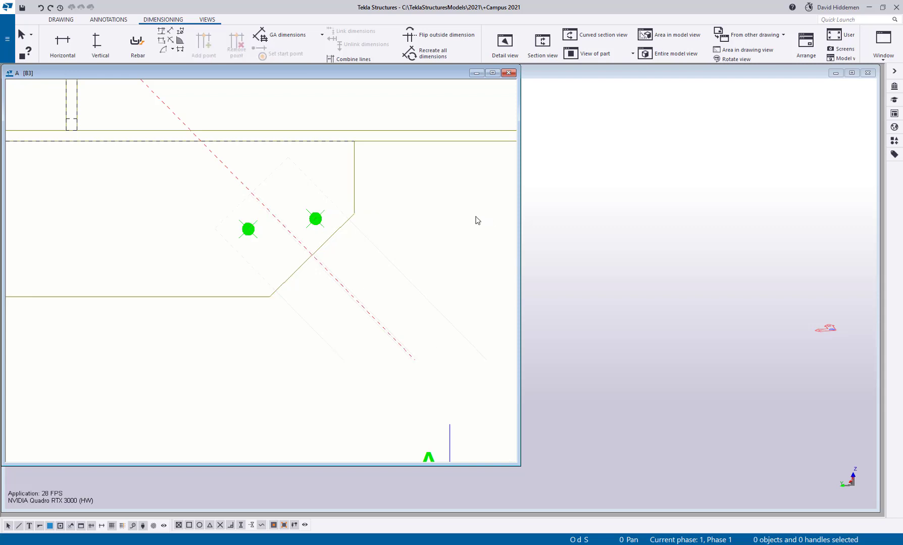
Add a free dimension along the gusset plate's sloped edge between its two corners, placed outside the plate.
{"action": "left_click", "coordinate": [171, 31]}
{"action": "left_click", "coordinate": [269, 296]}
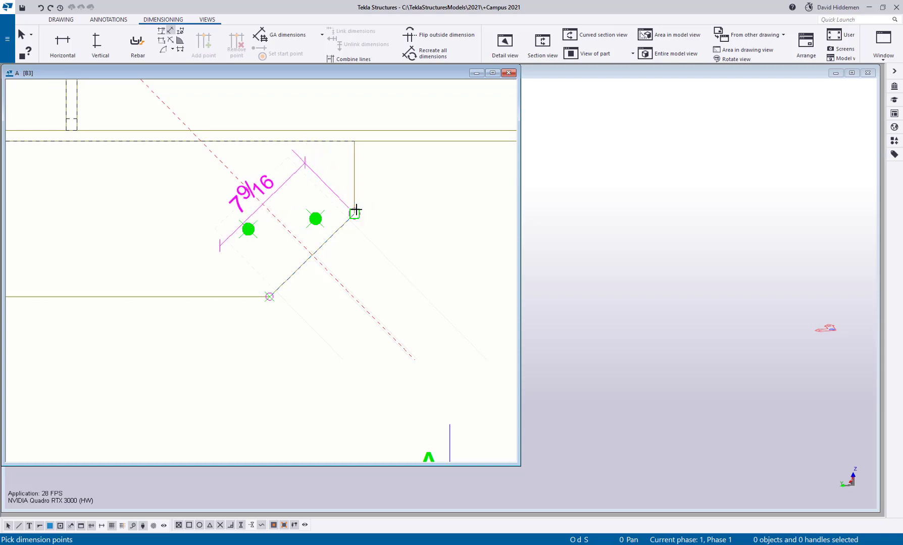
{"action": "left_click", "coordinate": [354, 212]}
{"action": "left_click", "coordinate": [433, 293]}
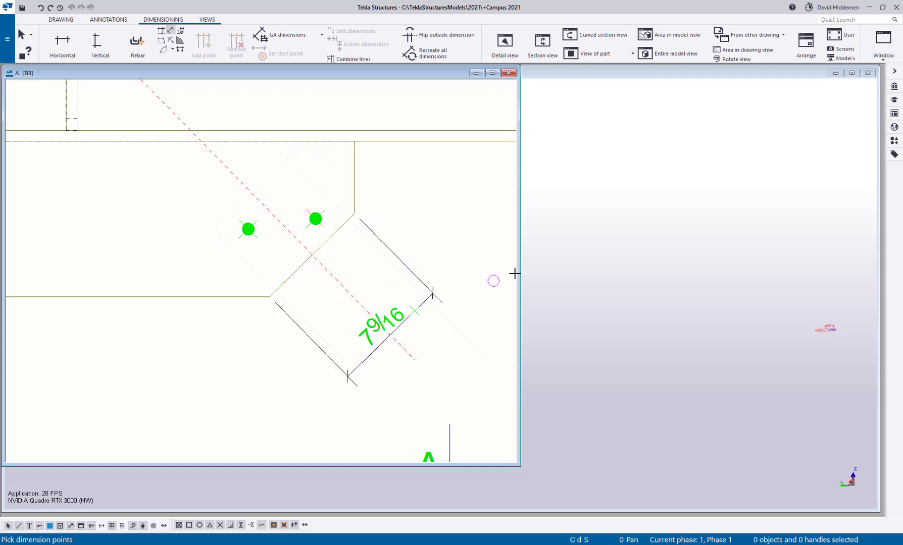
{"action": "right_click", "coordinate": [405, 211]}
{"action": "left_click", "coordinate": [429, 220]}
Add the two bolt holes as points to the sloped-edge dimension.
{"action": "left_click", "coordinate": [397, 308]}
{"action": "left_click", "coordinate": [203, 43]}
{"action": "left_click", "coordinate": [313, 218]}
{"action": "left_click", "coordinate": [248, 229]}
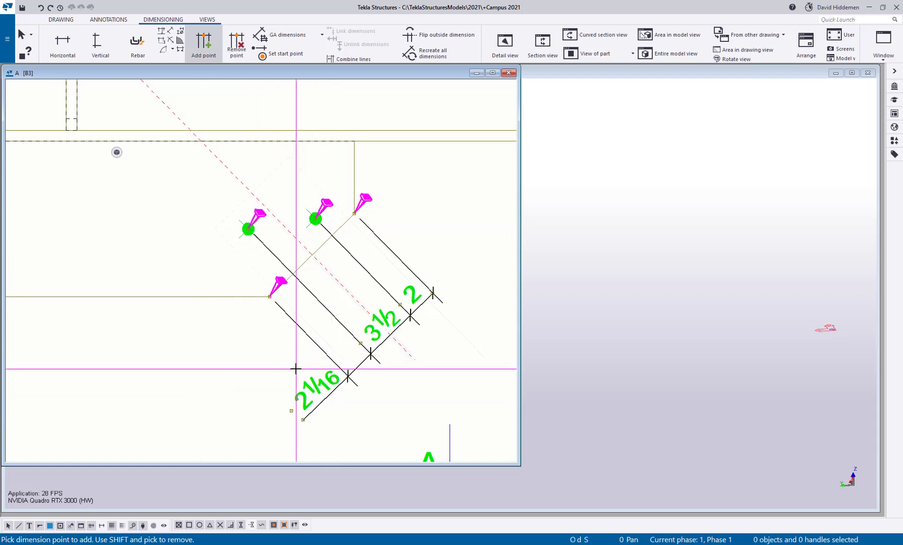
{"action": "right_click", "coordinate": [258, 336]}
{"action": "left_click", "coordinate": [280, 340]}
Remove the two gusset corner points from the sloped-edge dimension, then delete that dimension.
{"action": "left_click", "coordinate": [235, 43]}
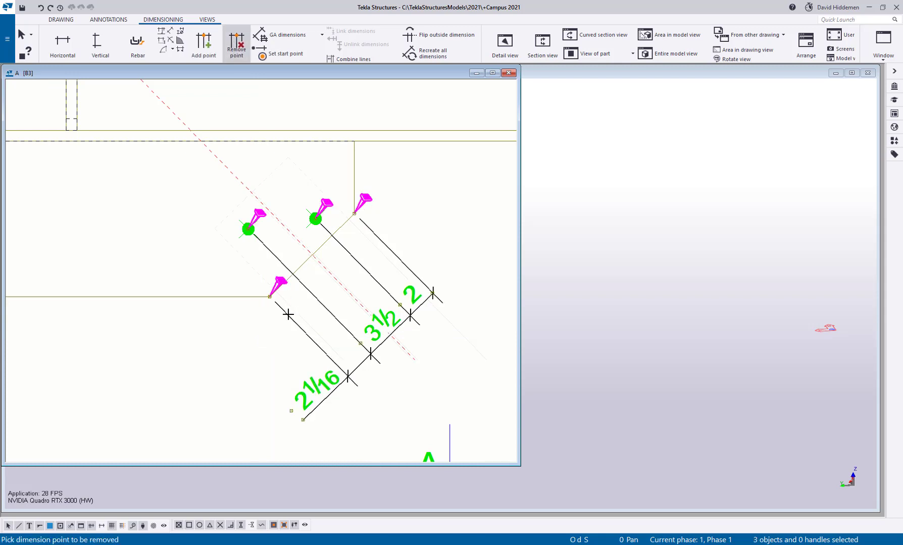
{"action": "left_click", "coordinate": [289, 316]}
{"action": "left_click", "coordinate": [387, 243]}
{"action": "right_click", "coordinate": [429, 223]}
{"action": "left_click", "coordinate": [437, 231]}
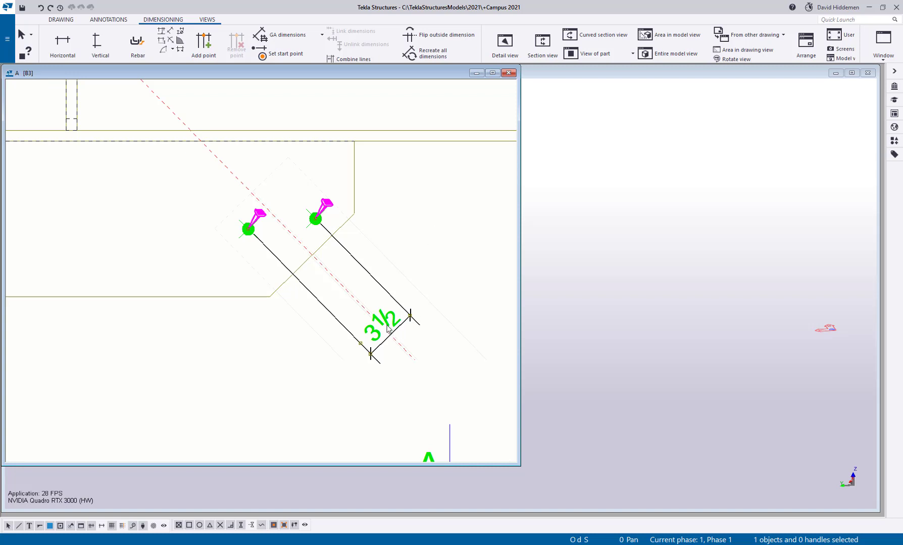
{"action": "key", "text": "Delete"}
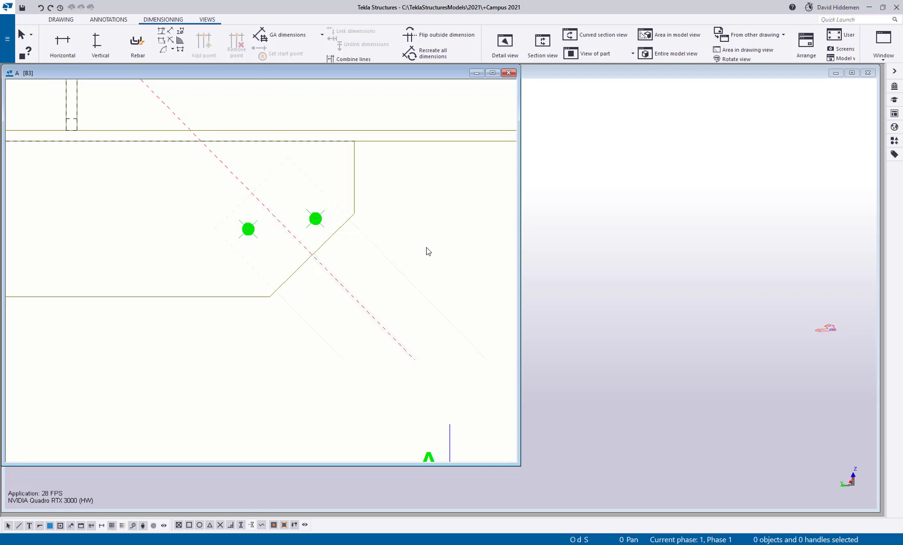
Add a dimension parallel to the gusset's sloped edge through both bolt holes and the brace centerline, placed outside the plate.
{"action": "left_click", "coordinate": [180, 50]}
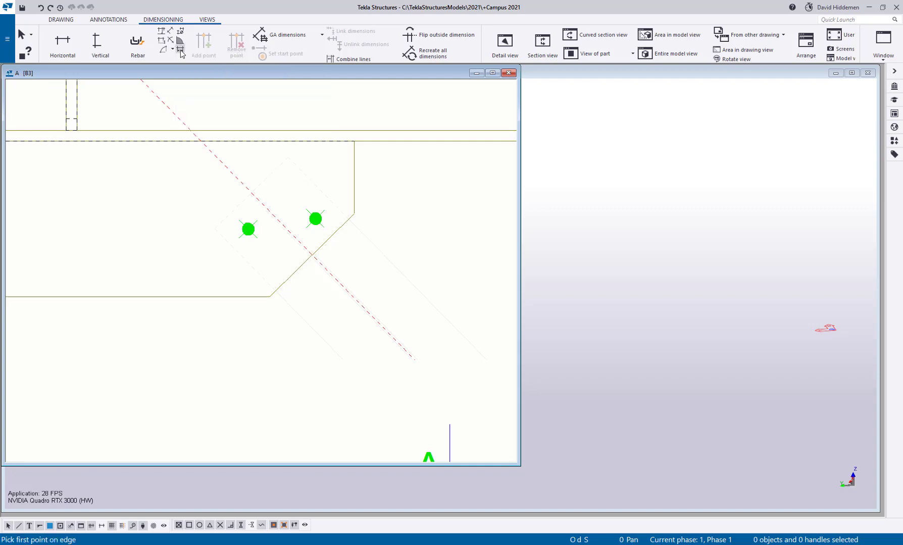
{"action": "left_click", "coordinate": [270, 296]}
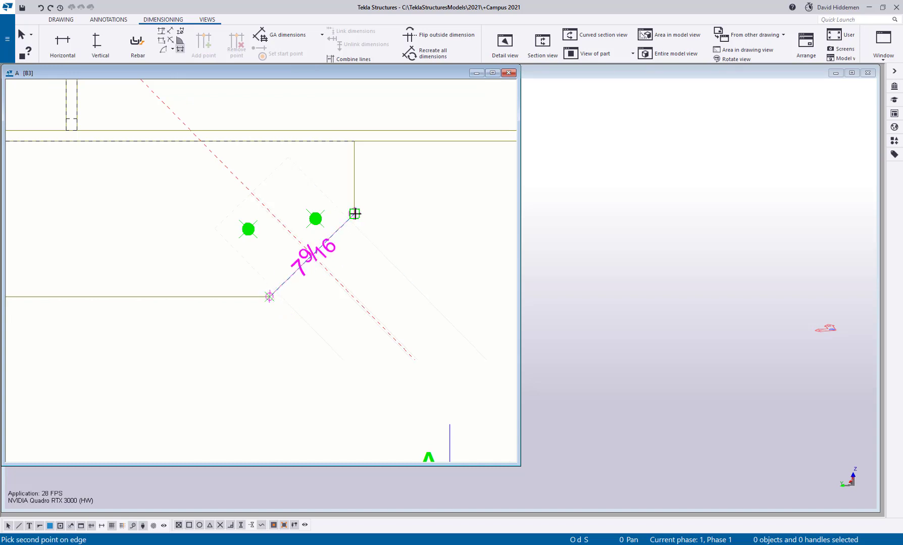
{"action": "left_click", "coordinate": [354, 214]}
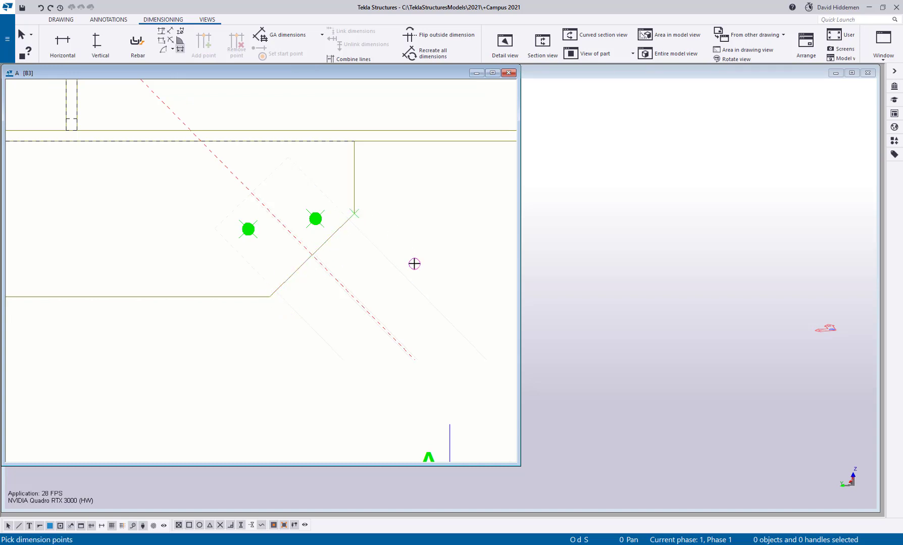
{"action": "left_click", "coordinate": [246, 230]}
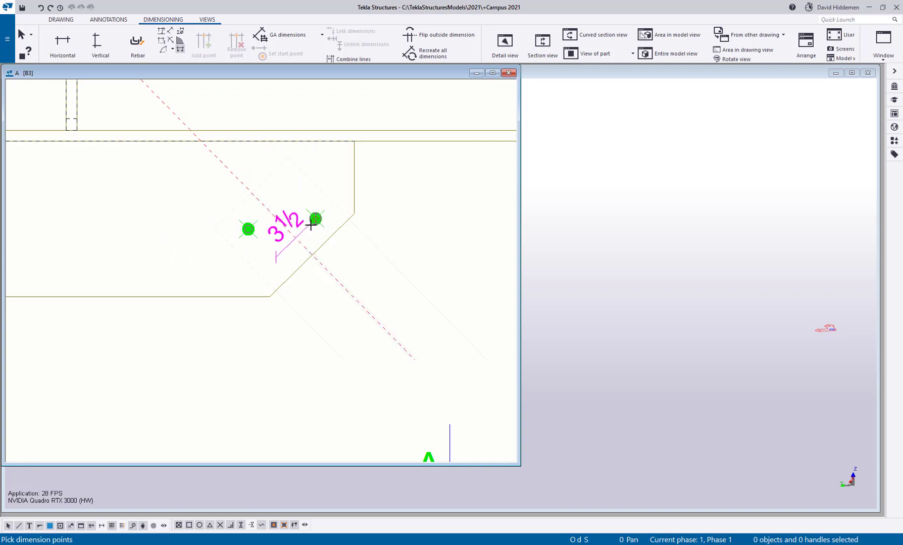
{"action": "scroll", "coordinate": [318, 268], "scroll_direction": "up", "scroll_amount": 5}
{"action": "scroll", "coordinate": [319, 271], "scroll_direction": "down", "scroll_amount": 3}
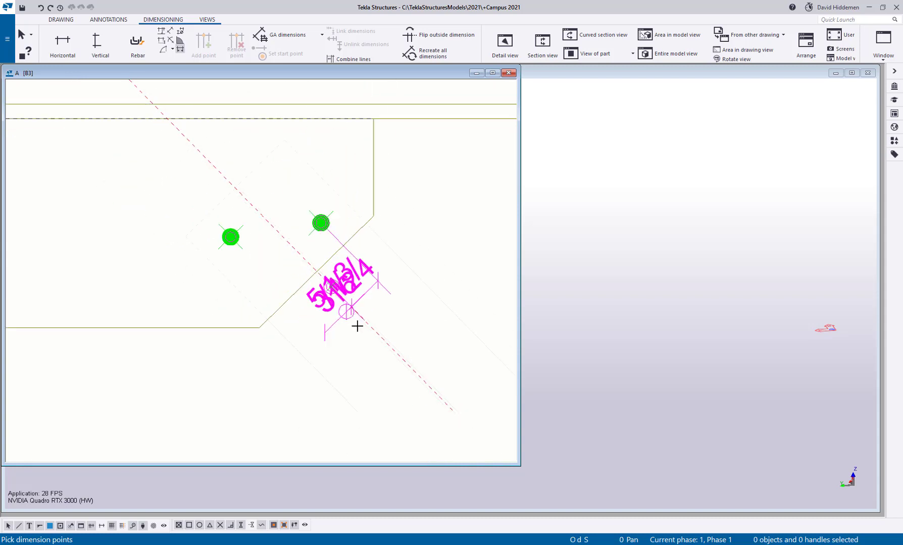
{"action": "left_click", "coordinate": [379, 352]}
{"action": "scroll", "coordinate": [345, 317], "scroll_direction": "down", "scroll_amount": 2}
{"action": "middle_click_drag", "start_coordinate": [345, 317], "coordinate": [346, 312]}
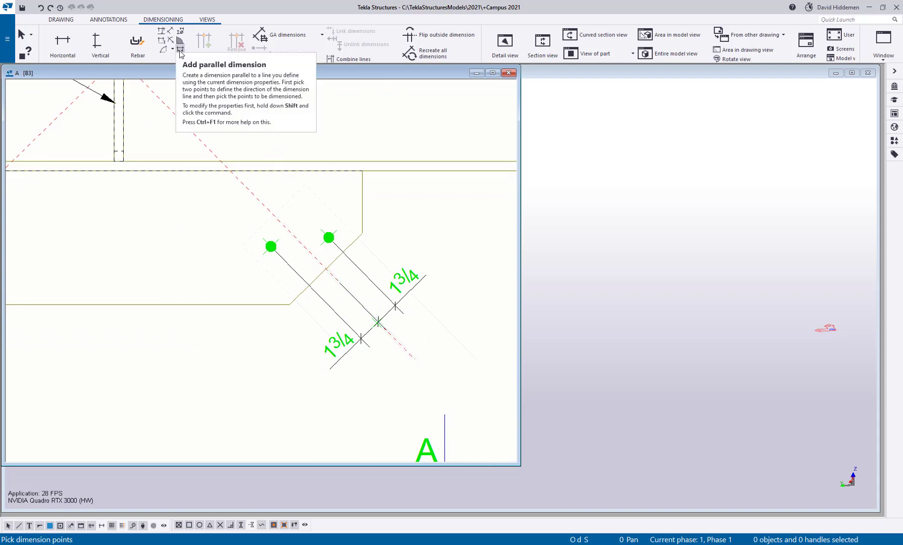
Delete the parallel dimension of the gusset's bolt holes.
{"action": "right_click", "coordinate": [404, 228]}
{"action": "left_click", "coordinate": [431, 234]}
{"action": "left_click", "coordinate": [418, 291]}
{"action": "key", "text": "Delete"}
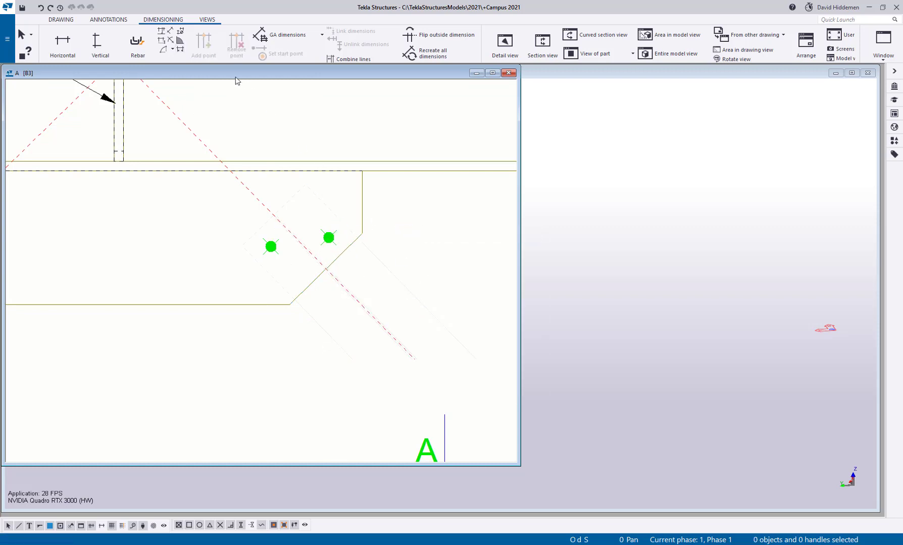
Dimension both bolt holes from the brace centerline parallel to the gusset's sloped edge, placing the line near the centerline's outer end.
{"action": "left_click", "coordinate": [181, 51]}
{"action": "left_click", "coordinate": [288, 304]}
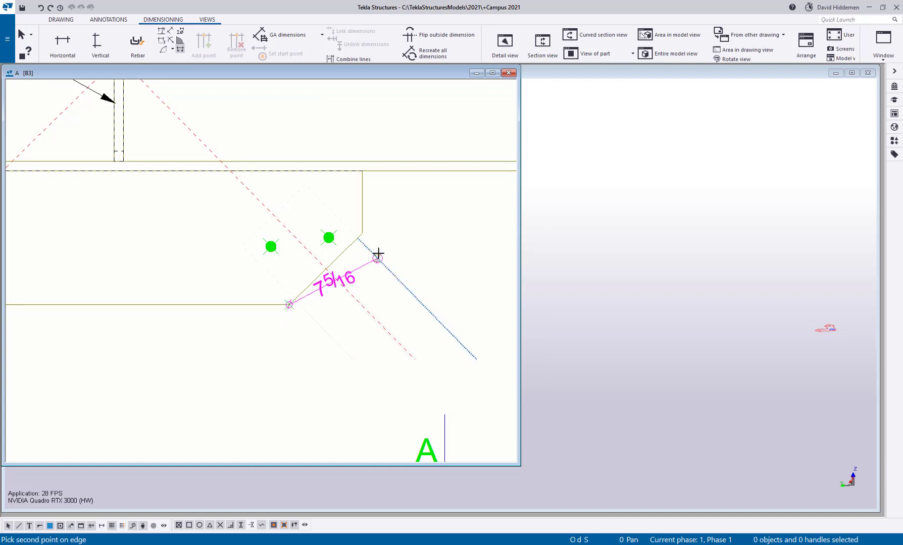
{"action": "left_click", "coordinate": [362, 233]}
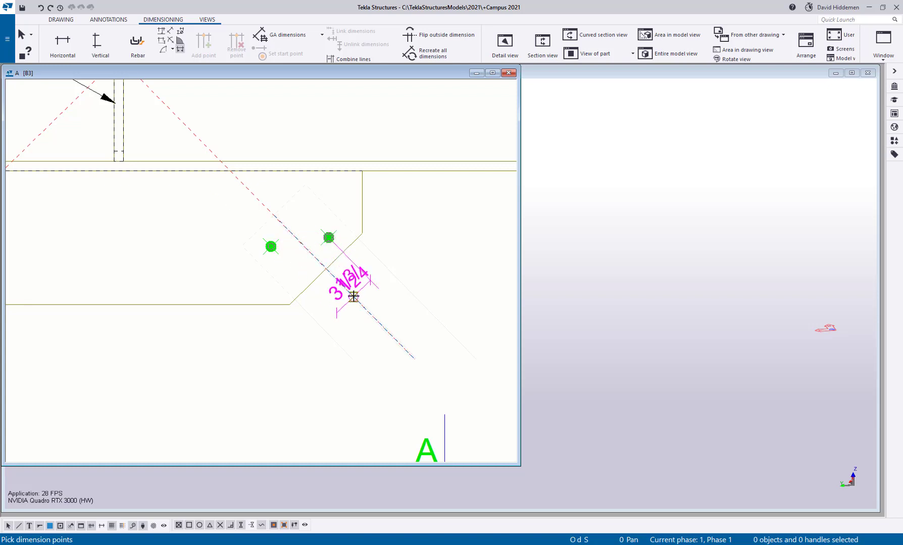
{"action": "left_click", "coordinate": [400, 345]}
{"action": "middle_click", "coordinate": [400, 344]}
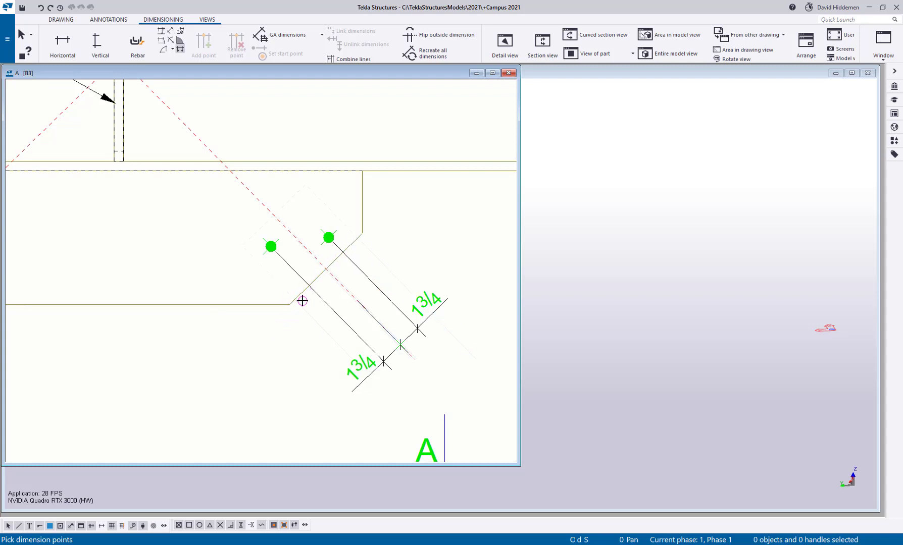
{"action": "right_click", "coordinate": [420, 237]}
{"action": "left_click", "coordinate": [429, 245]}
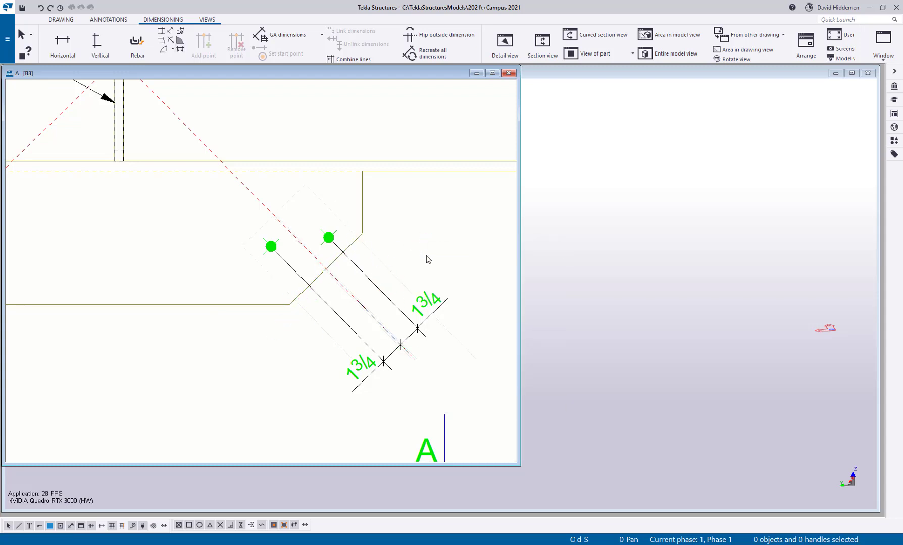
Dimension both bolt holes perpendicular to the gusset's sloped edge, measured from that edge, placing the line outside the plate below its bottom edge.
{"action": "left_click", "coordinate": [161, 32]}
{"action": "left_click", "coordinate": [289, 304]}
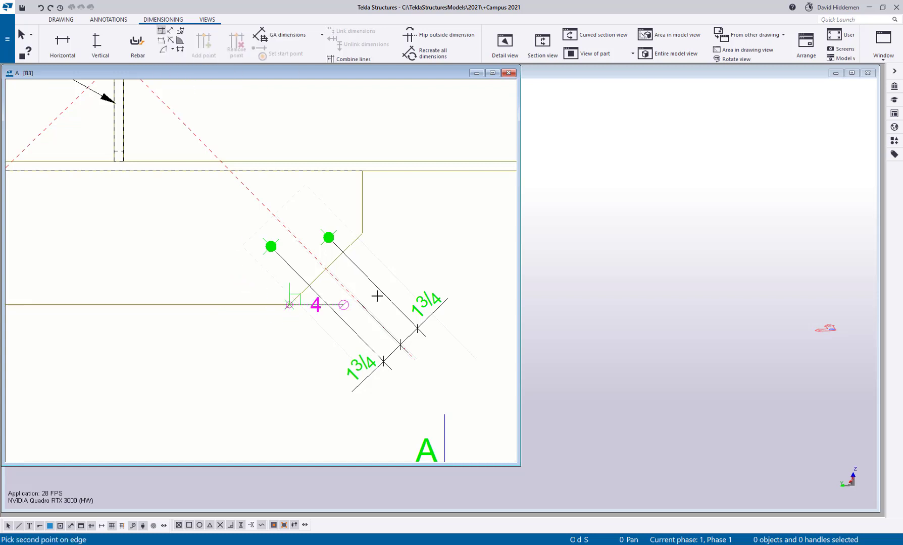
{"action": "left_click", "coordinate": [362, 234]}
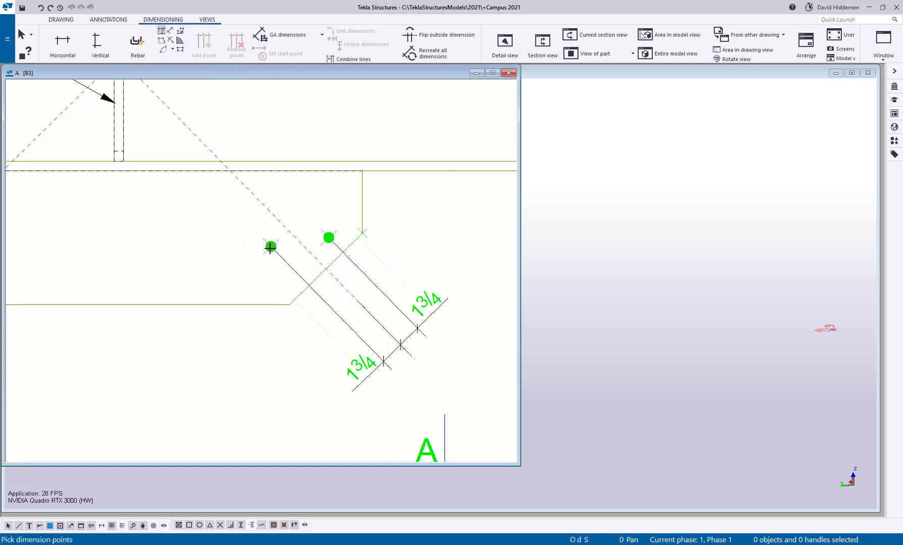
{"action": "left_click", "coordinate": [328, 237]}
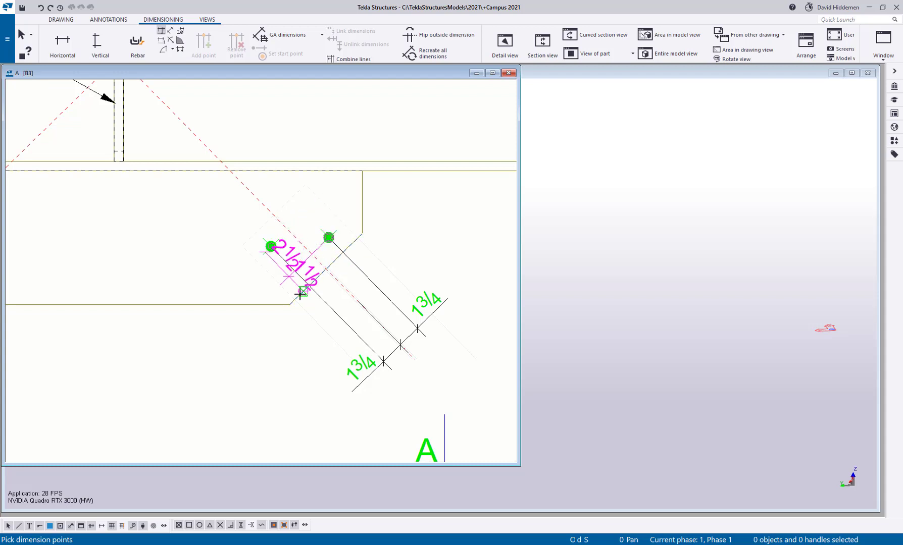
{"action": "left_click", "coordinate": [192, 403]}
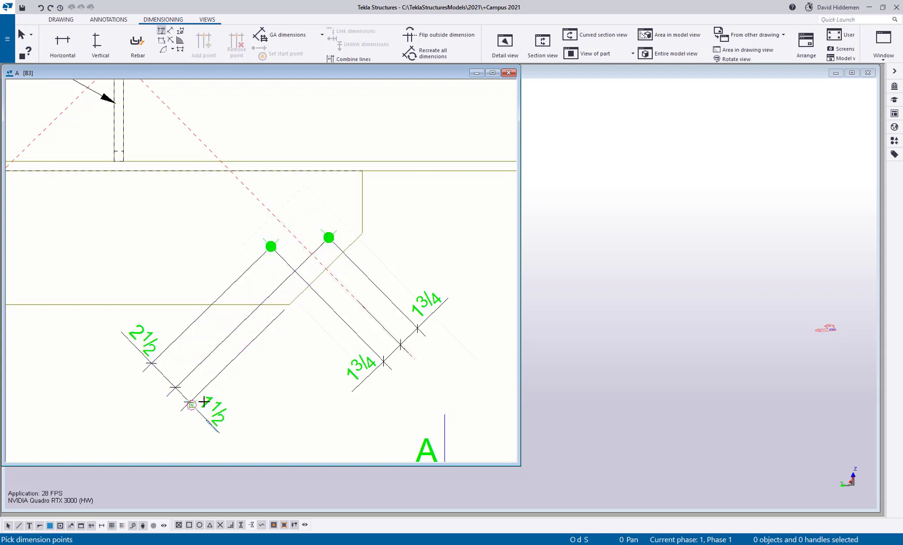
{"action": "right_click", "coordinate": [291, 348]}
{"action": "left_click", "coordinate": [298, 349]}
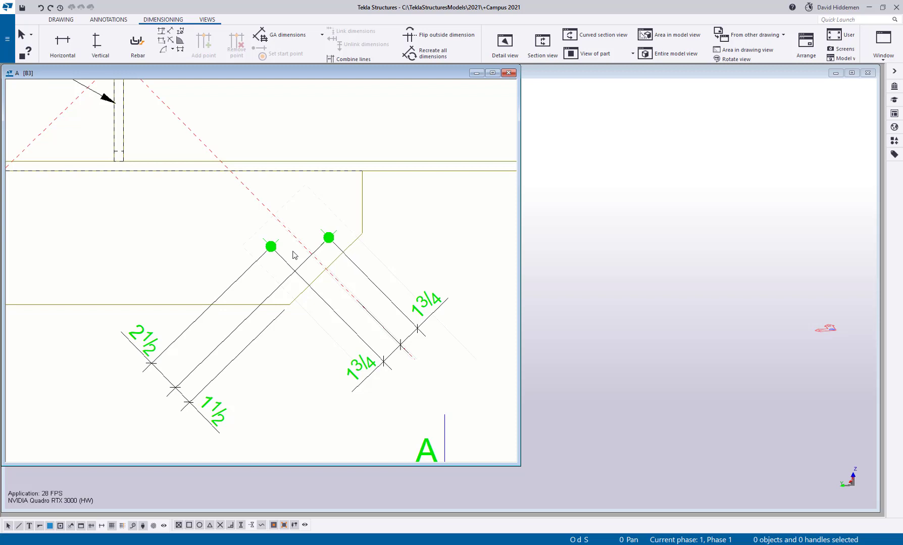
Open the assembly drawing of curved beam B439, keeping the changes to the B3 drawing, and minimize the document list.
{"action": "left_click", "coordinate": [56, 23]}
{"action": "key", "text": "ctrl+o"}
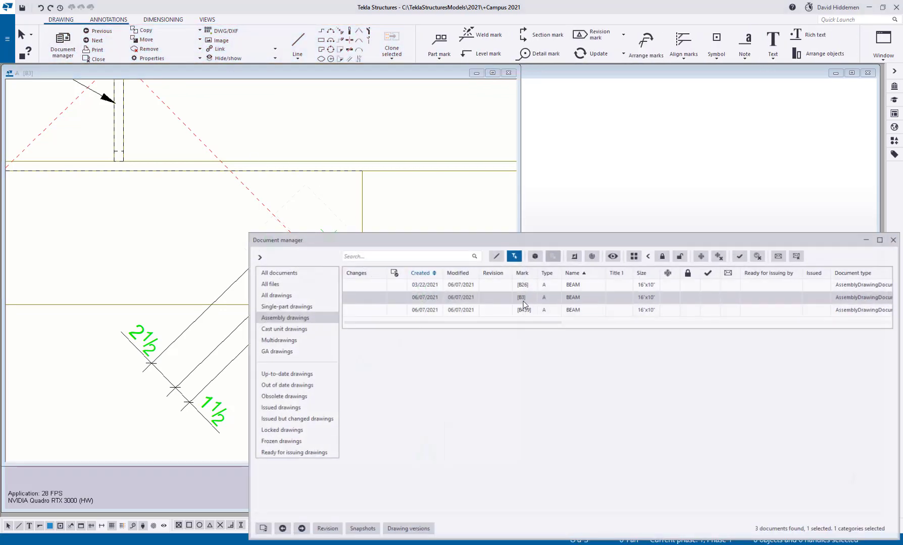
{"action": "double_click", "coordinate": [539, 309]}
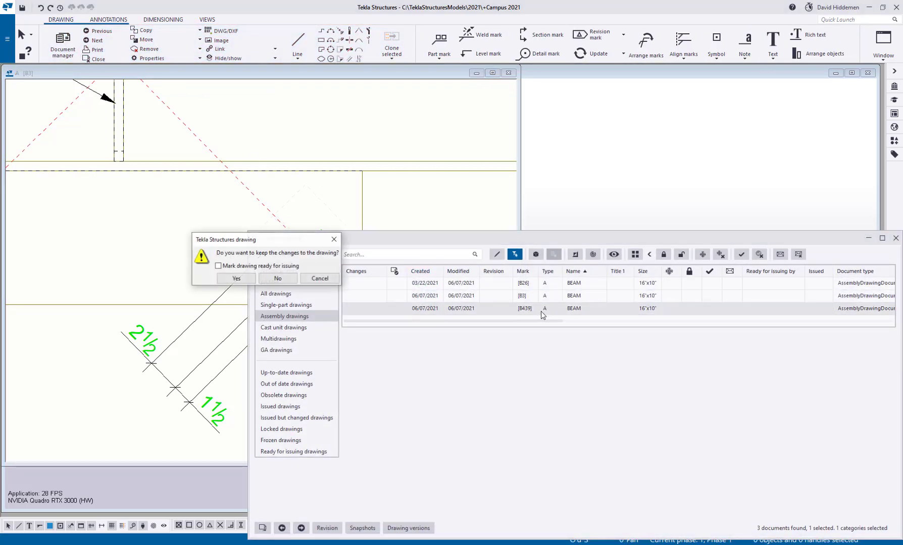
{"action": "left_click", "coordinate": [236, 278]}
{"action": "left_click", "coordinate": [867, 237]}
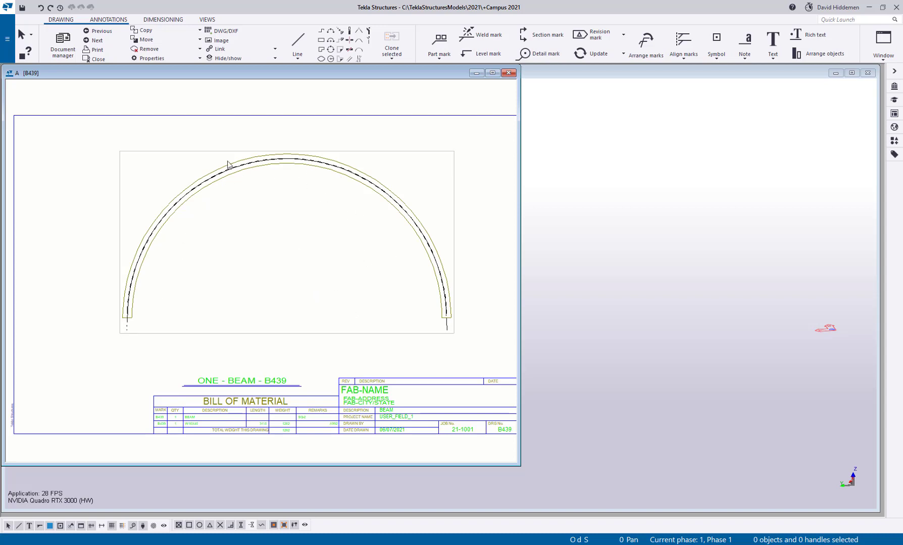
Add a radial dimension through three points on the left part of the arched beam's centerline, placing it inside the arc.
{"action": "left_click", "coordinate": [163, 20]}
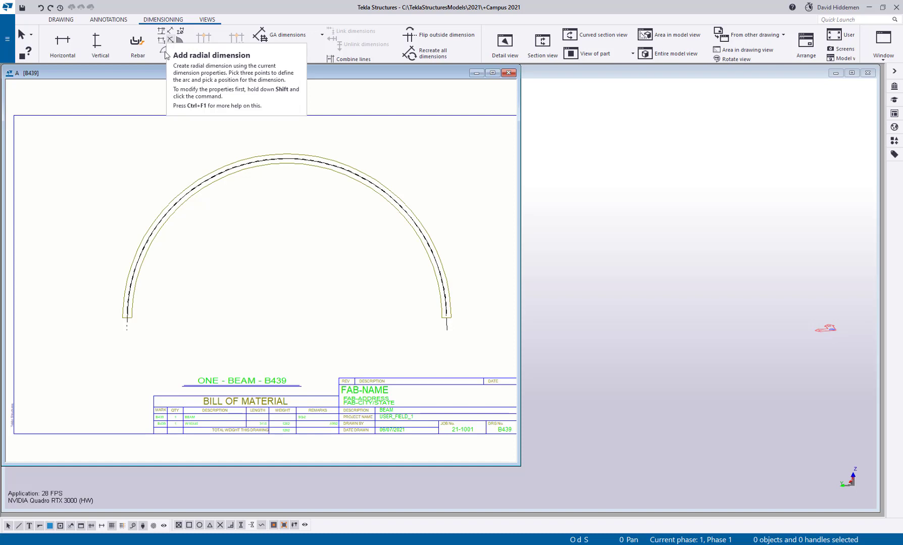
{"action": "left_click", "coordinate": [173, 49]}
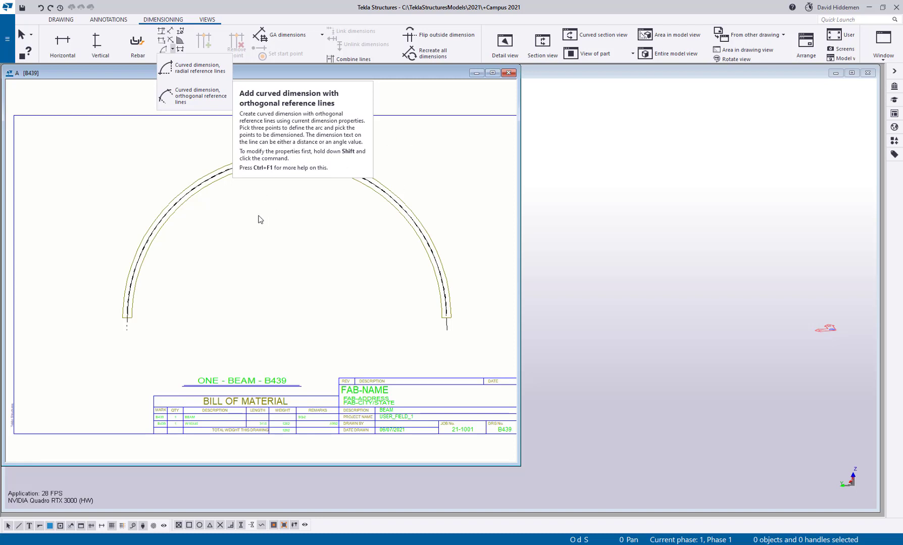
{"action": "left_click", "coordinate": [173, 43]}
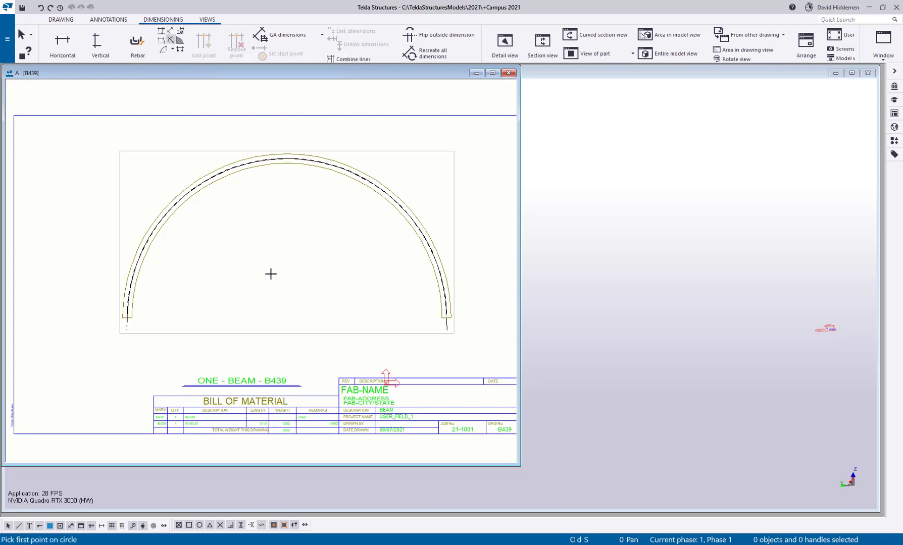
{"action": "scroll", "coordinate": [273, 238], "scroll_direction": "up", "scroll_amount": 8}
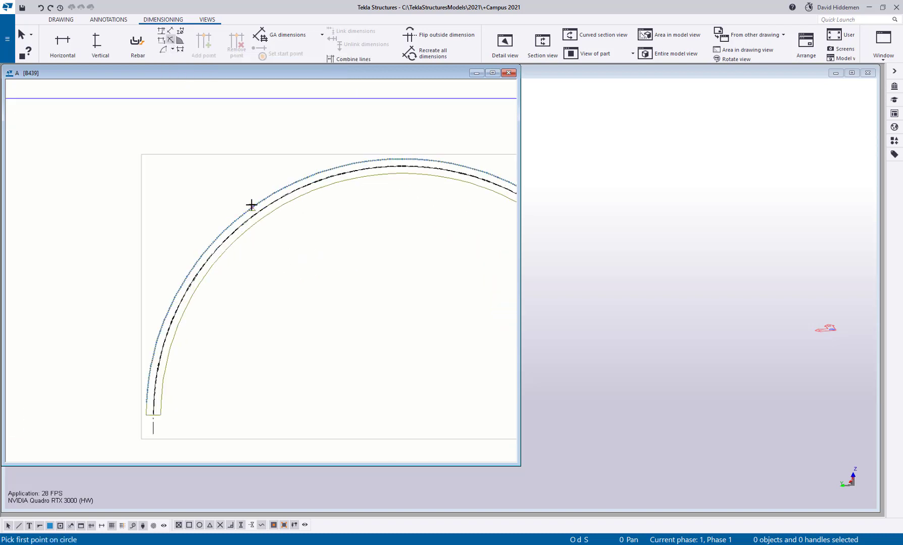
{"action": "scroll", "coordinate": [197, 250], "scroll_direction": "up", "scroll_amount": 3}
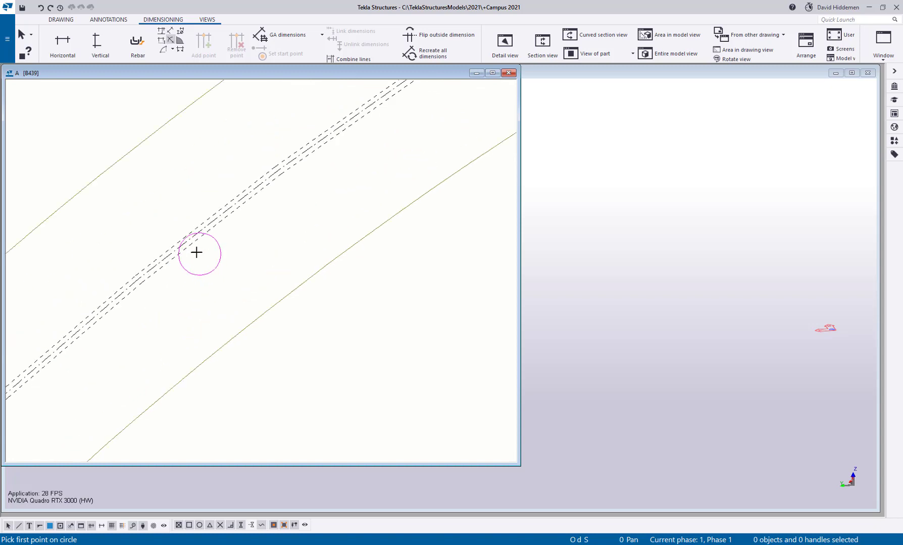
{"action": "left_click", "coordinate": [179, 246]}
{"action": "scroll", "coordinate": [209, 236], "scroll_direction": "down", "scroll_amount": 3}
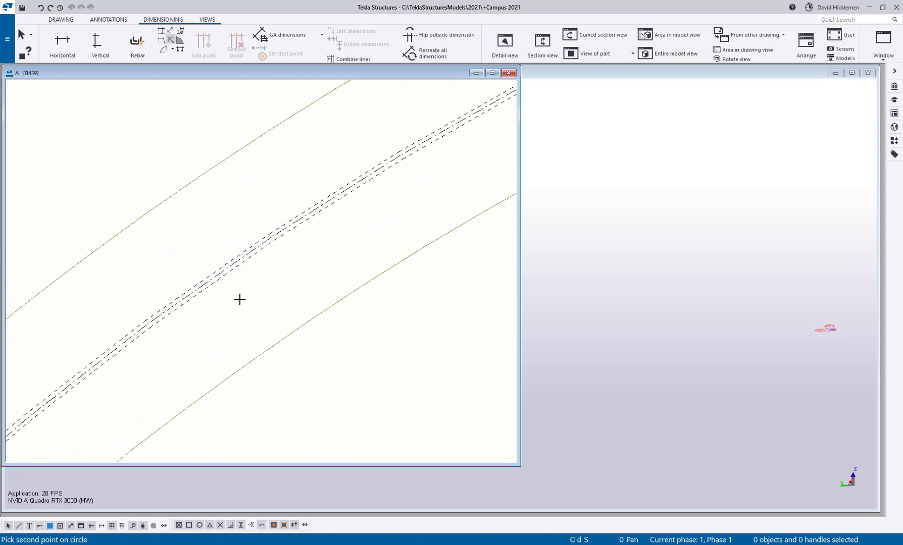
{"action": "left_click", "coordinate": [270, 239]}
{"action": "left_click", "coordinate": [333, 232]}
{"action": "scroll", "coordinate": [333, 303], "scroll_direction": "up", "scroll_amount": 3}
{"action": "left_click", "coordinate": [344, 266]}
{"action": "scroll", "coordinate": [347, 254], "scroll_direction": "down", "scroll_amount": 3}
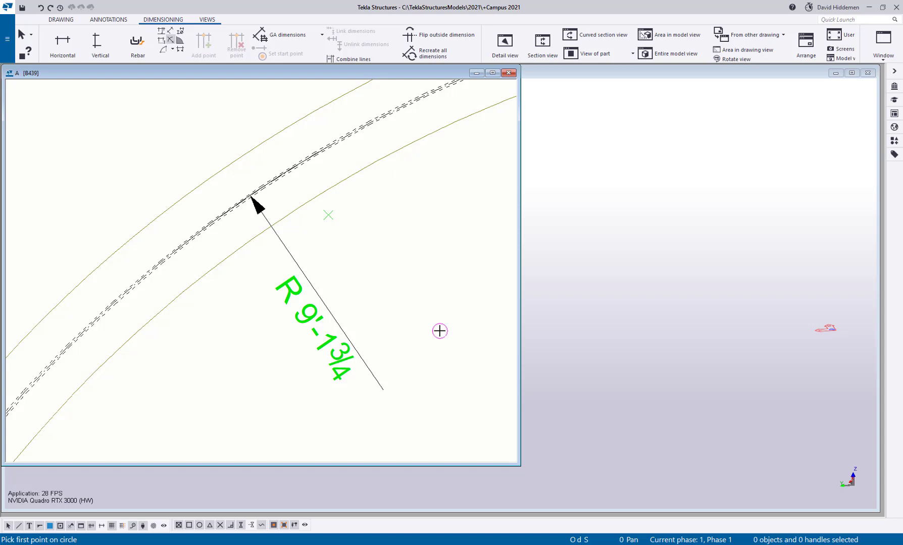
Add a second radial dimension through three centerline points farther toward the arch's crown, placing it inside the arc.
{"action": "scroll", "coordinate": [385, 310], "scroll_direction": "up", "scroll_amount": 3}
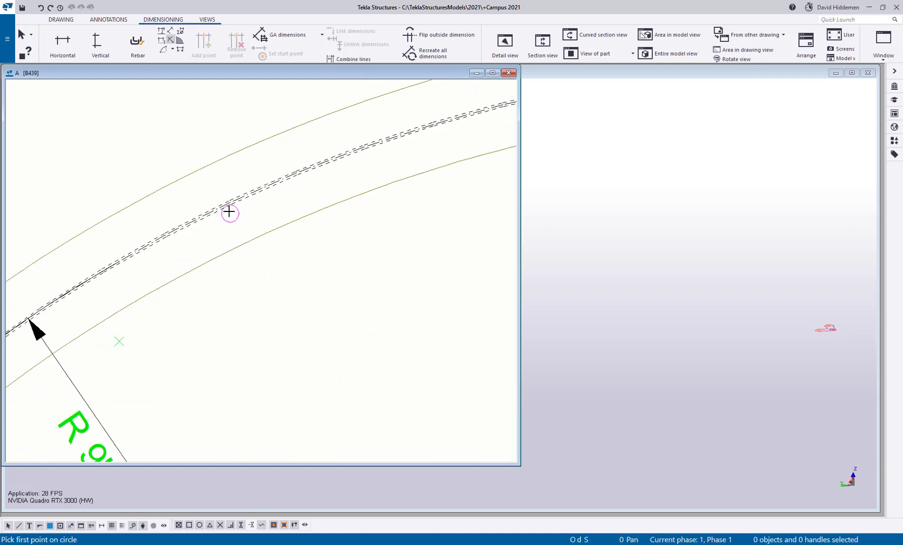
{"action": "left_click", "coordinate": [227, 205]}
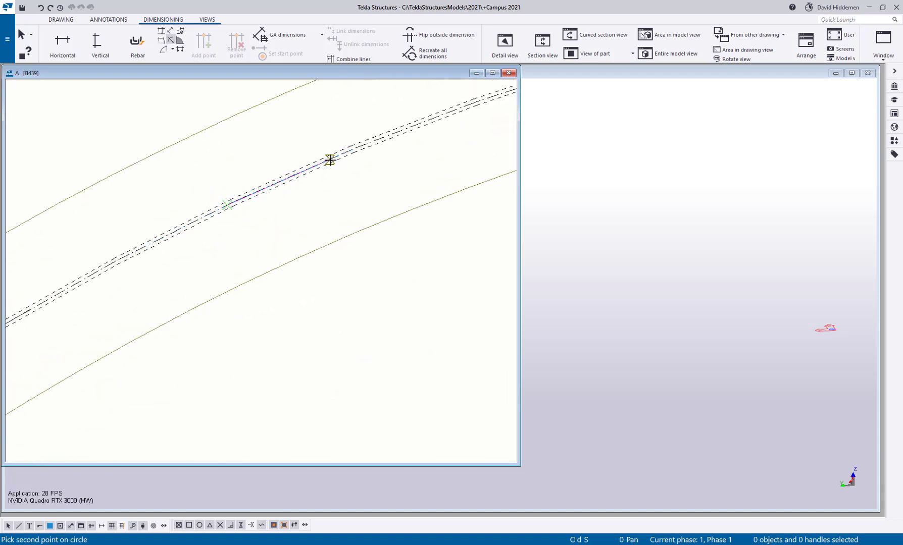
{"action": "left_click", "coordinate": [330, 158]}
{"action": "left_click", "coordinate": [364, 188]}
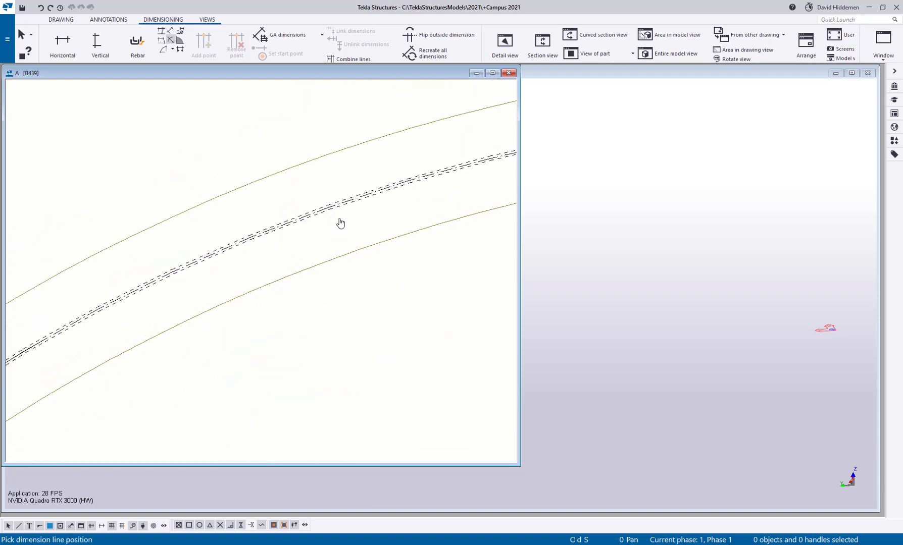
{"action": "left_click", "coordinate": [347, 229]}
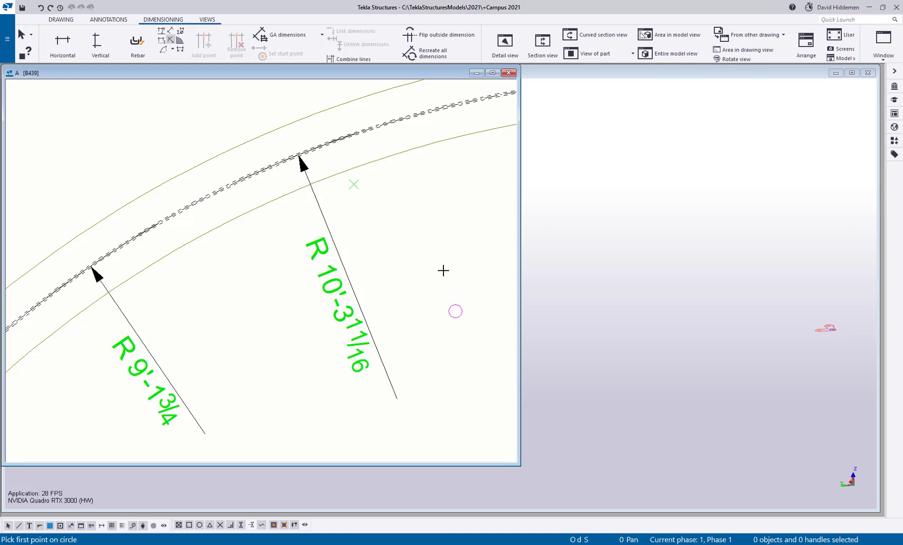
Begin a third radial dimension by picking its first arc point on the centerline near the crown with the End snap override.
{"action": "scroll", "coordinate": [427, 238], "scroll_direction": "down", "scroll_amount": 5}
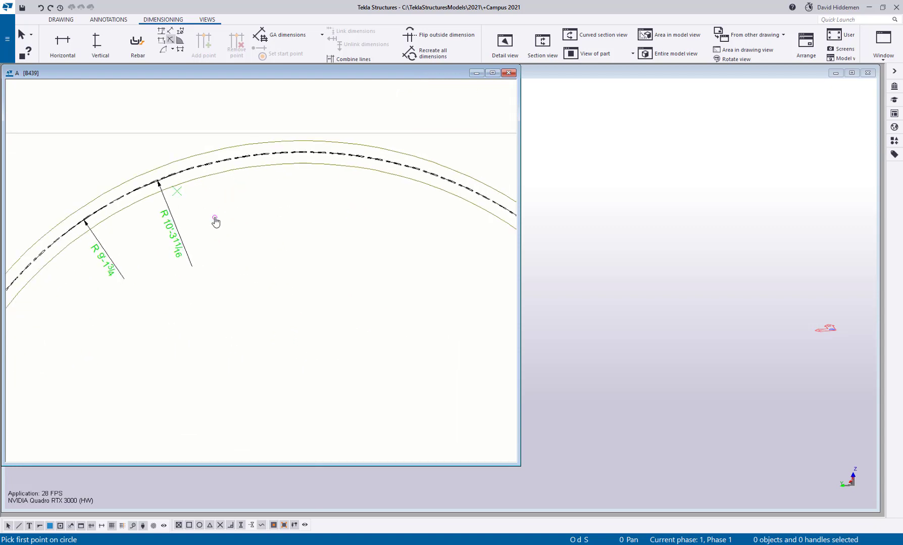
{"action": "scroll", "coordinate": [218, 224], "scroll_direction": "down", "scroll_amount": 3}
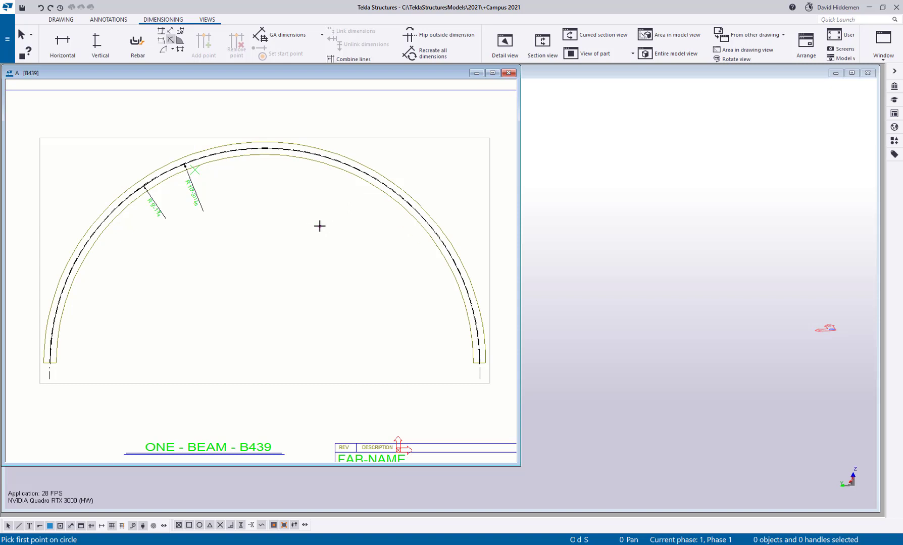
{"action": "middle_click_drag", "start_coordinate": [286, 215], "coordinate": [305, 225]}
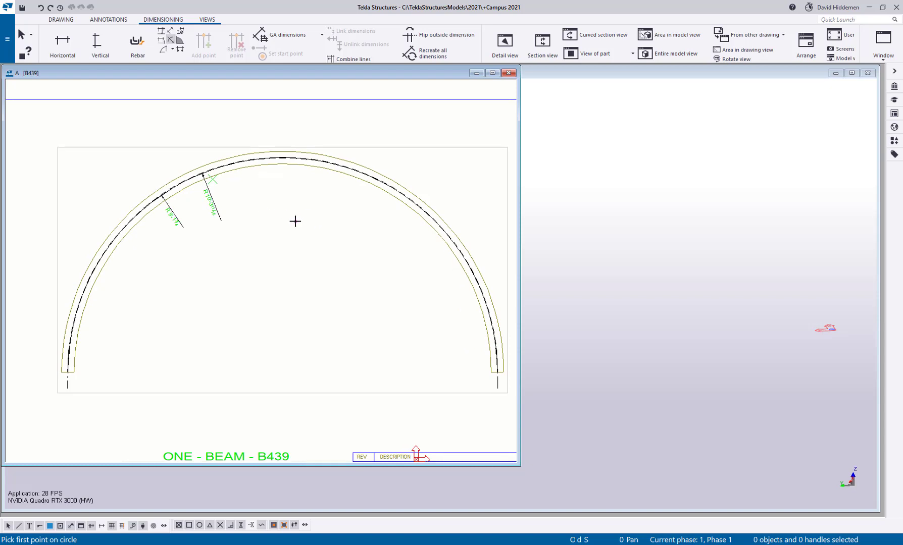
{"action": "scroll", "coordinate": [248, 150], "scroll_direction": "up", "scroll_amount": 10}
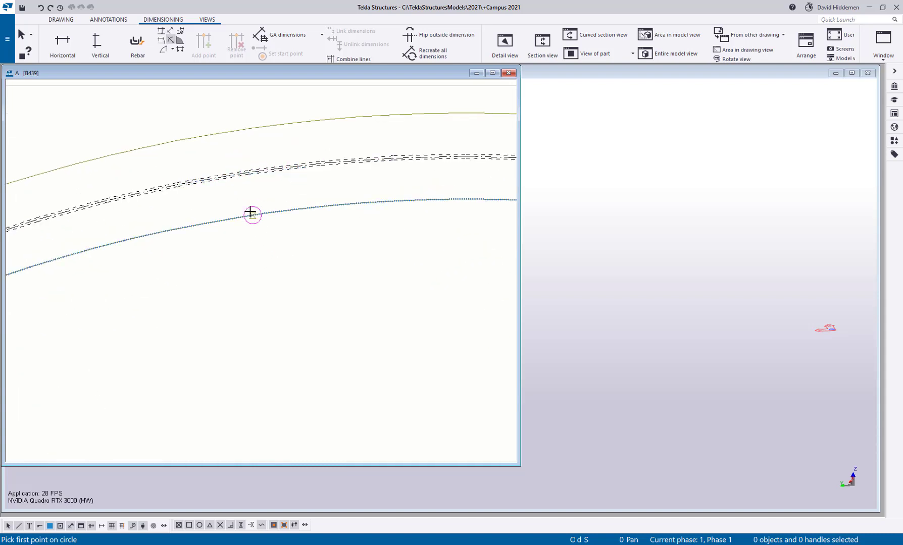
{"action": "middle_click_drag", "start_coordinate": [270, 244], "coordinate": [321, 251]}
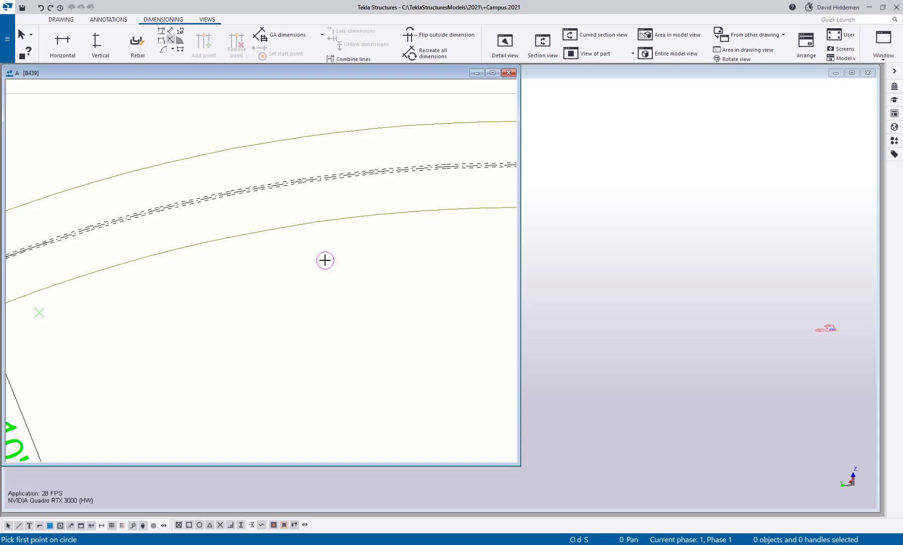
{"action": "right_click", "coordinate": [326, 260]}
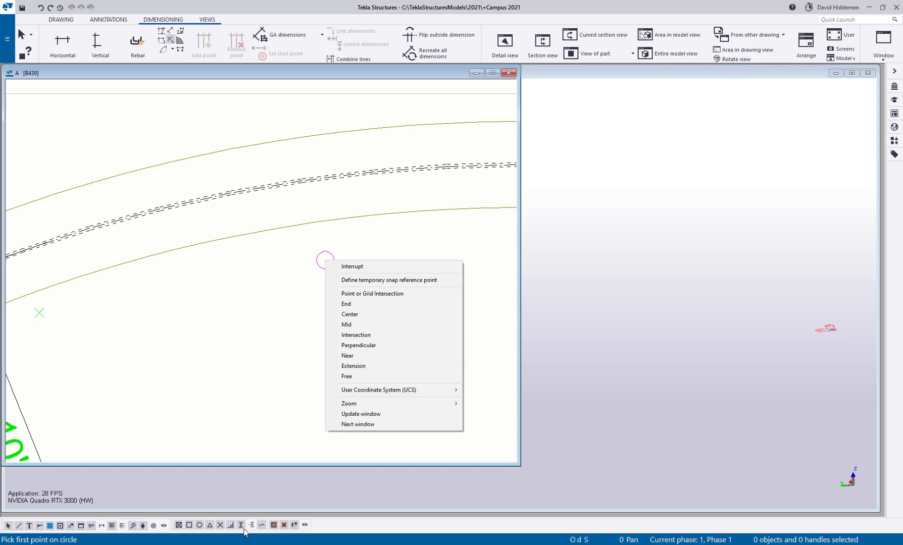
{"action": "left_click", "coordinate": [389, 304]}
{"action": "scroll", "coordinate": [312, 204], "scroll_direction": "up", "scroll_amount": 3}
{"action": "scroll", "coordinate": [277, 171], "scroll_direction": "up", "scroll_amount": 3}
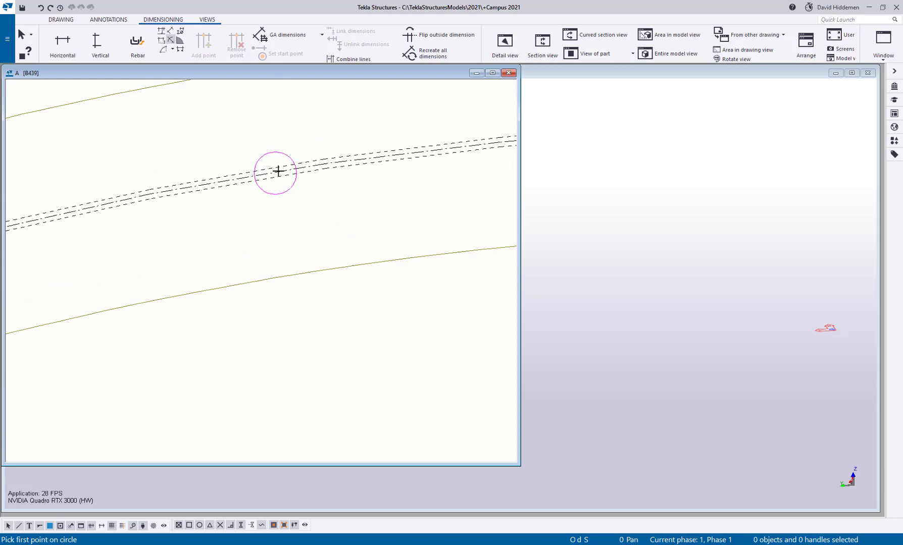
{"action": "left_click", "coordinate": [324, 164]}
{"action": "scroll", "coordinate": [216, 201], "scroll_direction": "down", "scroll_amount": 2}
Define the radial dimension's second and third arc points on the centerline across the crown, using the End snap override for each.
{"action": "right_click", "coordinate": [269, 164]}
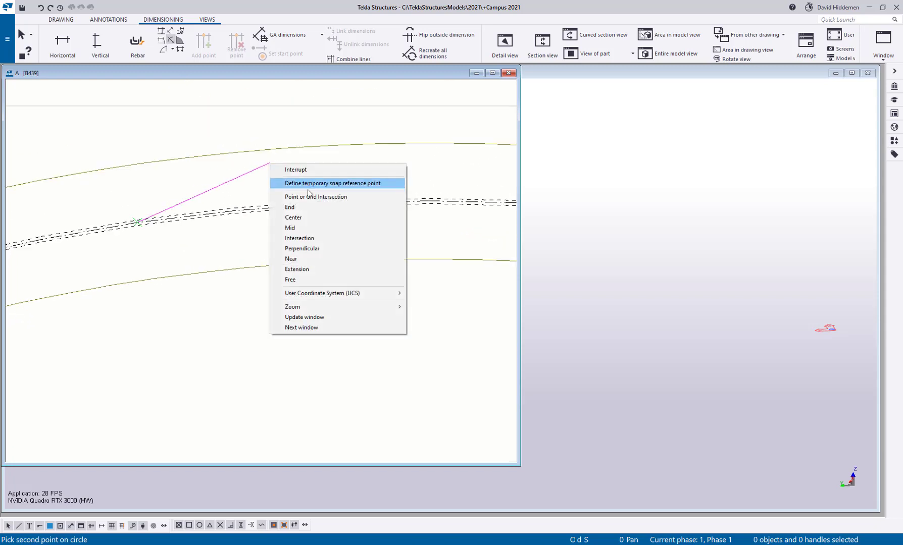
{"action": "left_click", "coordinate": [307, 206]}
{"action": "scroll", "coordinate": [258, 216], "scroll_direction": "up", "scroll_amount": 3}
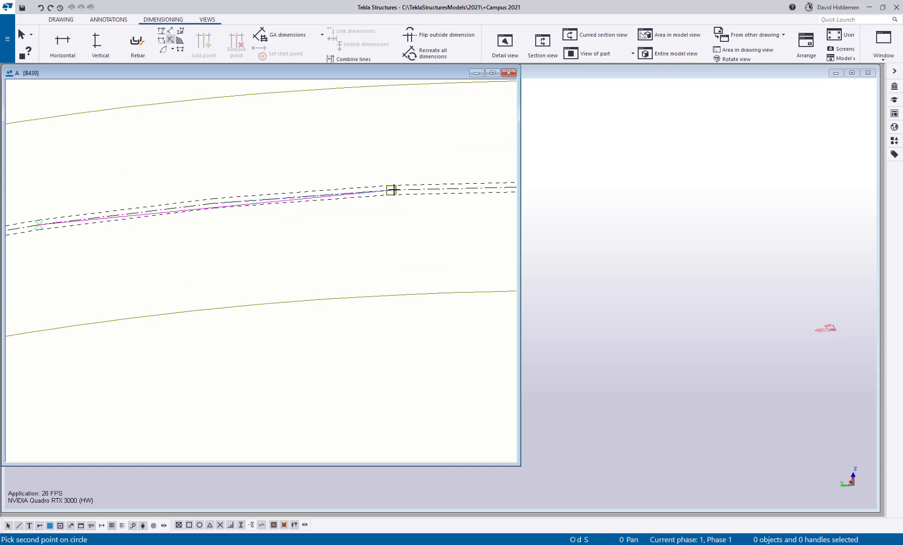
{"action": "left_click", "coordinate": [391, 190]}
{"action": "scroll", "coordinate": [409, 158], "scroll_direction": "down", "scroll_amount": 3}
{"action": "right_click", "coordinate": [327, 167]}
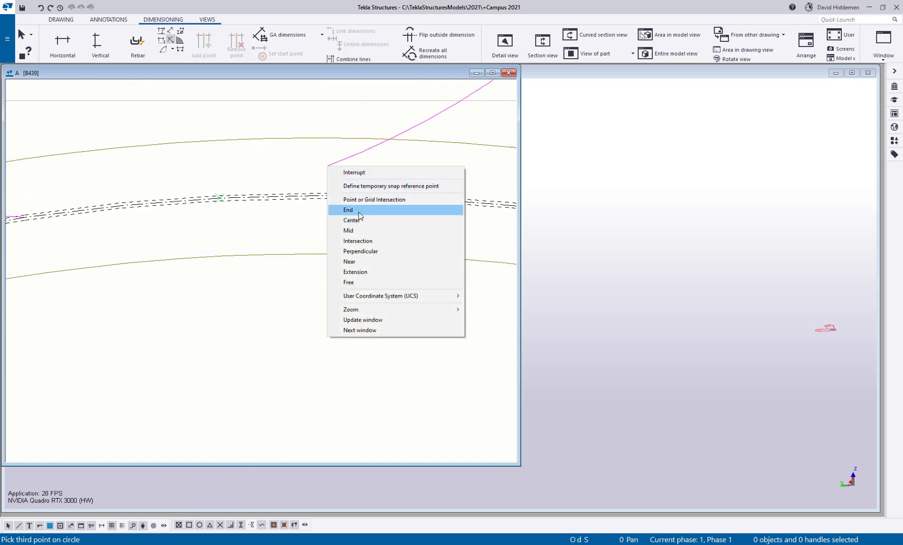
{"action": "left_click", "coordinate": [343, 207]}
{"action": "scroll", "coordinate": [383, 196], "scroll_direction": "up", "scroll_amount": 3}
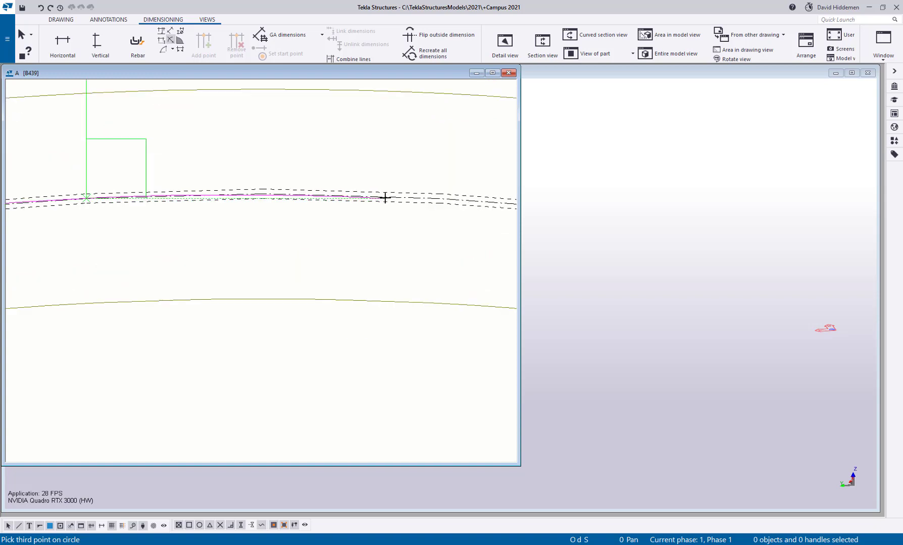
{"action": "left_click", "coordinate": [471, 199]}
Place the third radial dimension inside the arc just left of the crown and end the radial dimension command.
{"action": "scroll", "coordinate": [326, 251], "scroll_direction": "down", "scroll_amount": 3}
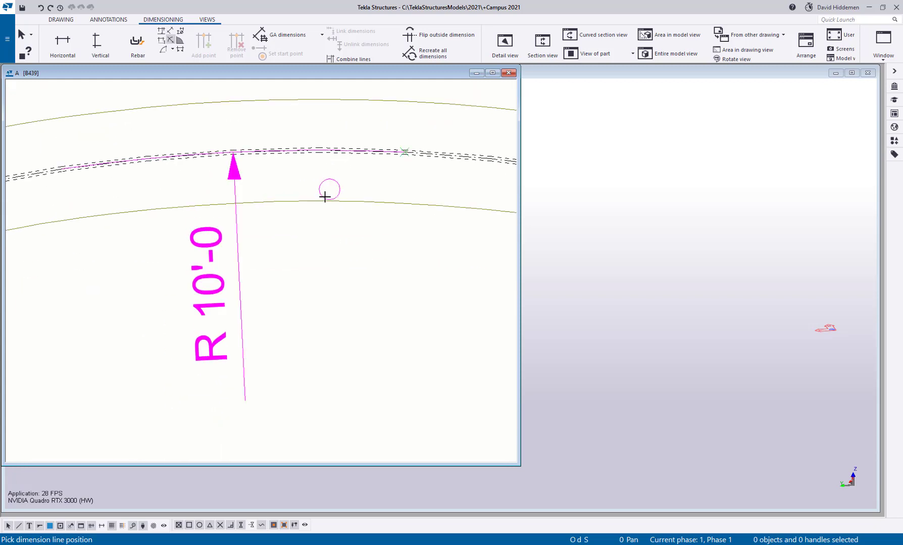
{"action": "left_click", "coordinate": [303, 229]}
{"action": "scroll", "coordinate": [300, 230], "scroll_direction": "down", "scroll_amount": 2}
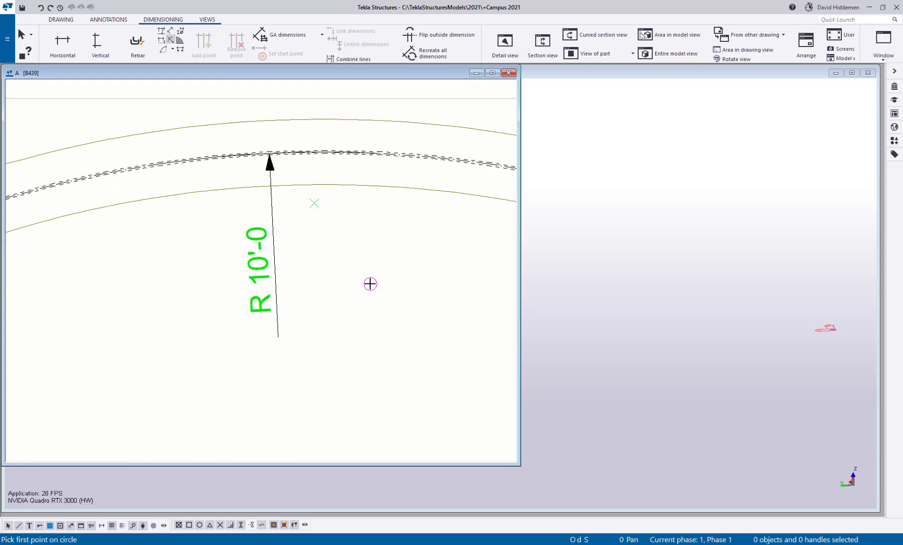
{"action": "right_click", "coordinate": [368, 248]}
{"action": "left_click", "coordinate": [376, 252]}
Select the R 10'-3 11/16 and R 9'-1 3/4 radial dimensions in turn to examine their arc points.
{"action": "scroll", "coordinate": [396, 276], "scroll_direction": "down", "scroll_amount": 3}
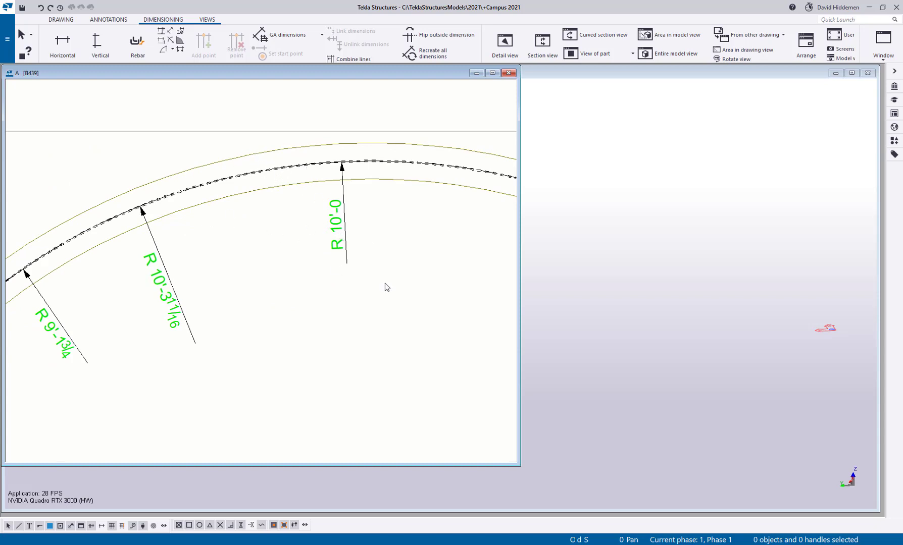
{"action": "middle_click_drag", "start_coordinate": [293, 274], "coordinate": [326, 264]}
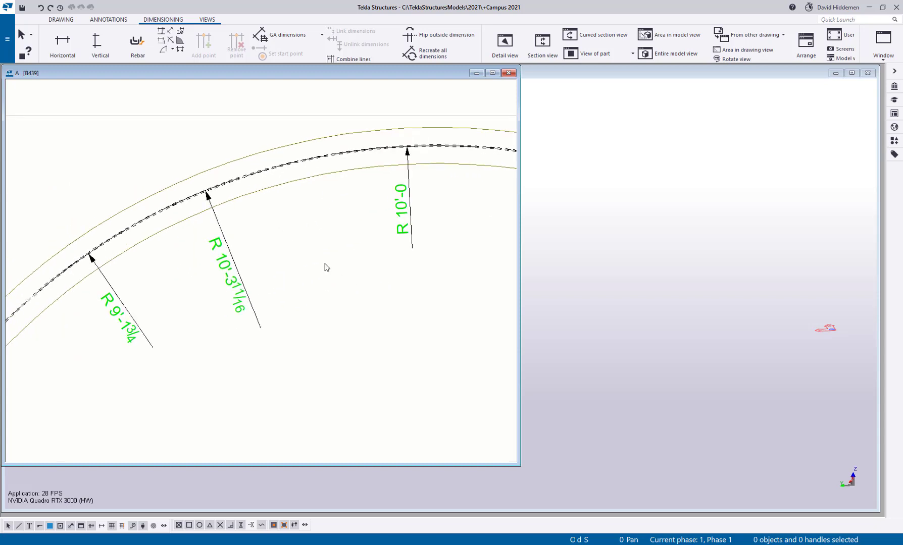
{"action": "left_click", "coordinate": [231, 271]}
{"action": "left_click", "coordinate": [124, 319]}
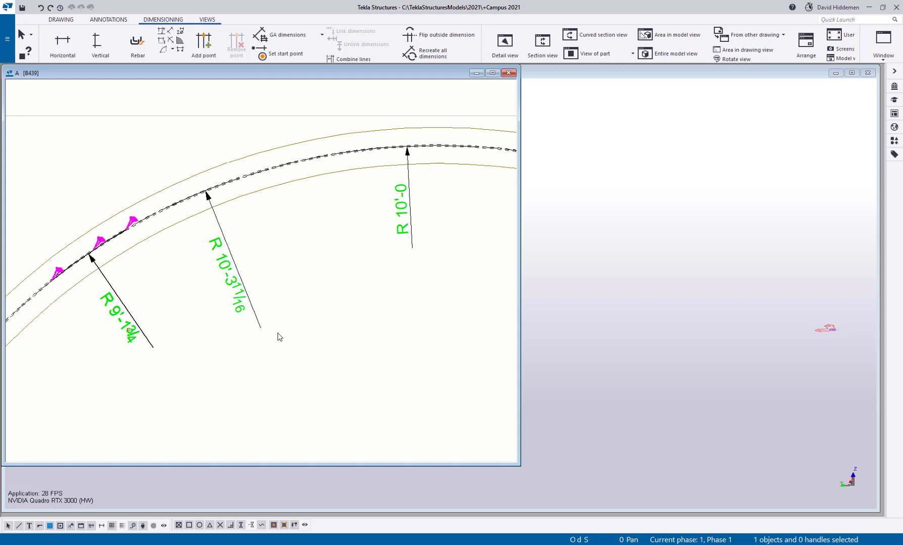